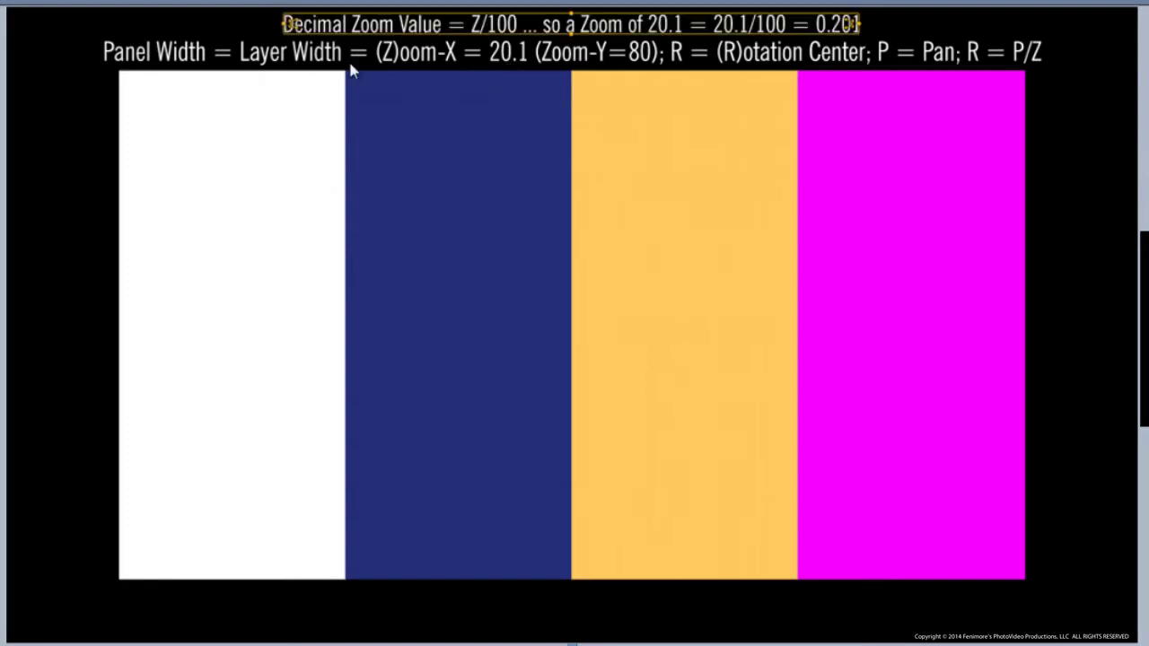
# Deselect the formula caption so each panel shows its Pan-X label and rotation-centre crosshair.
pyautogui.click(428, 126)
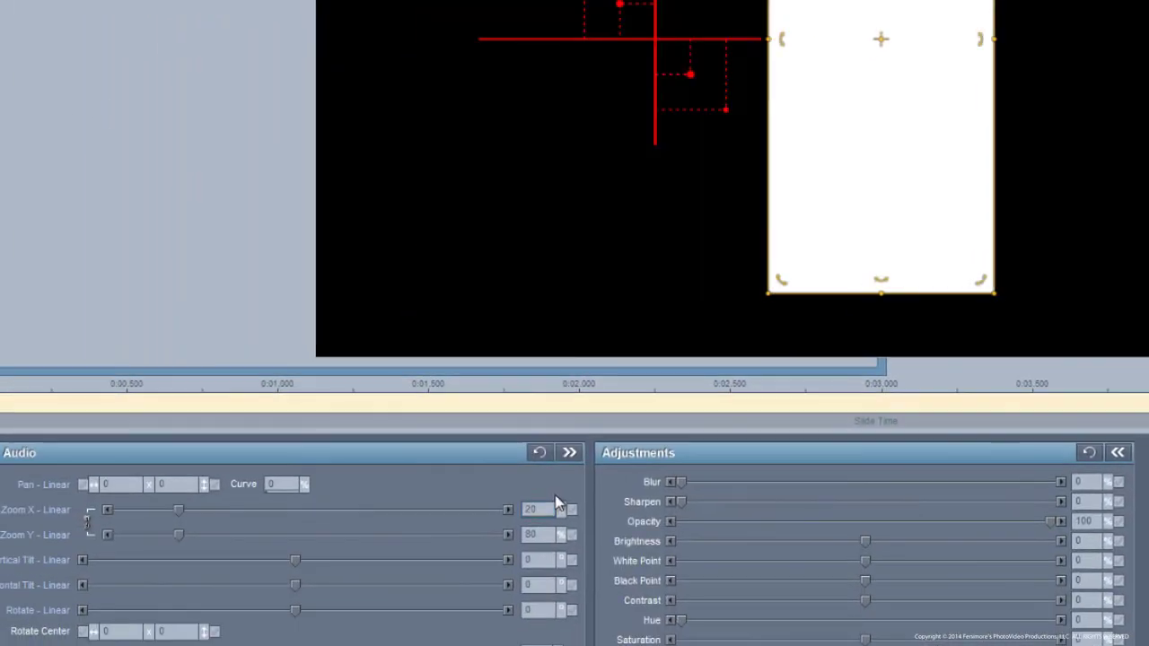
# Enter Zoom X 20.1, Pan X -30 and Rotate Center X 49.75 for the white panel.
pyautogui.write('.1')
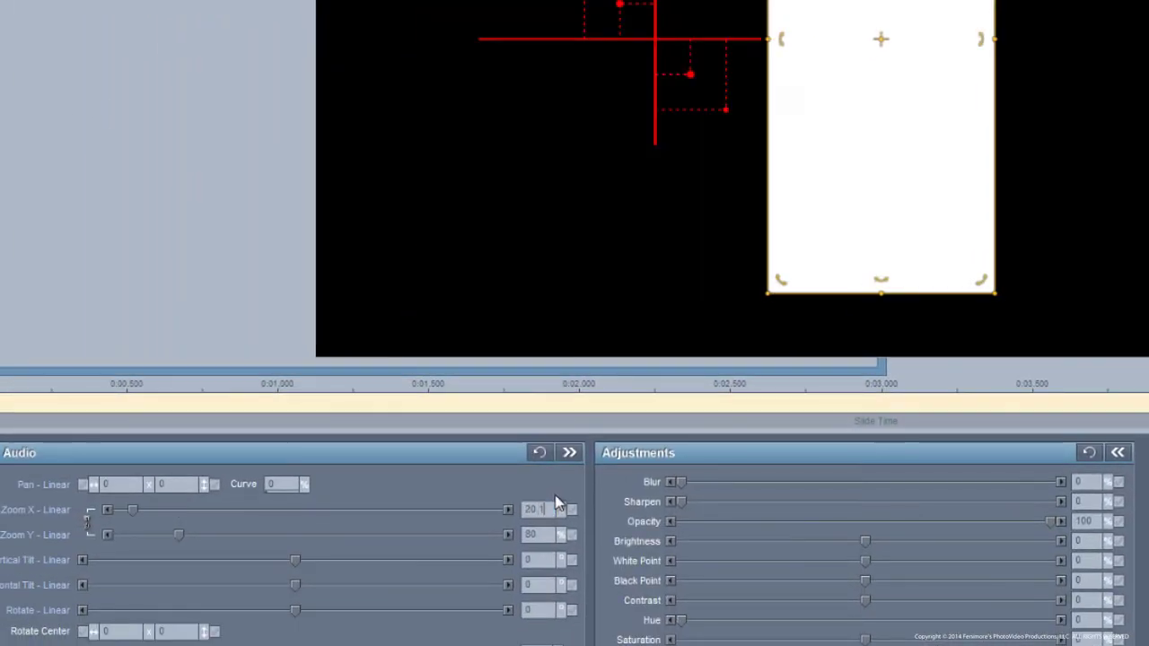
pyautogui.click(122, 485)
pyautogui.write('-30')
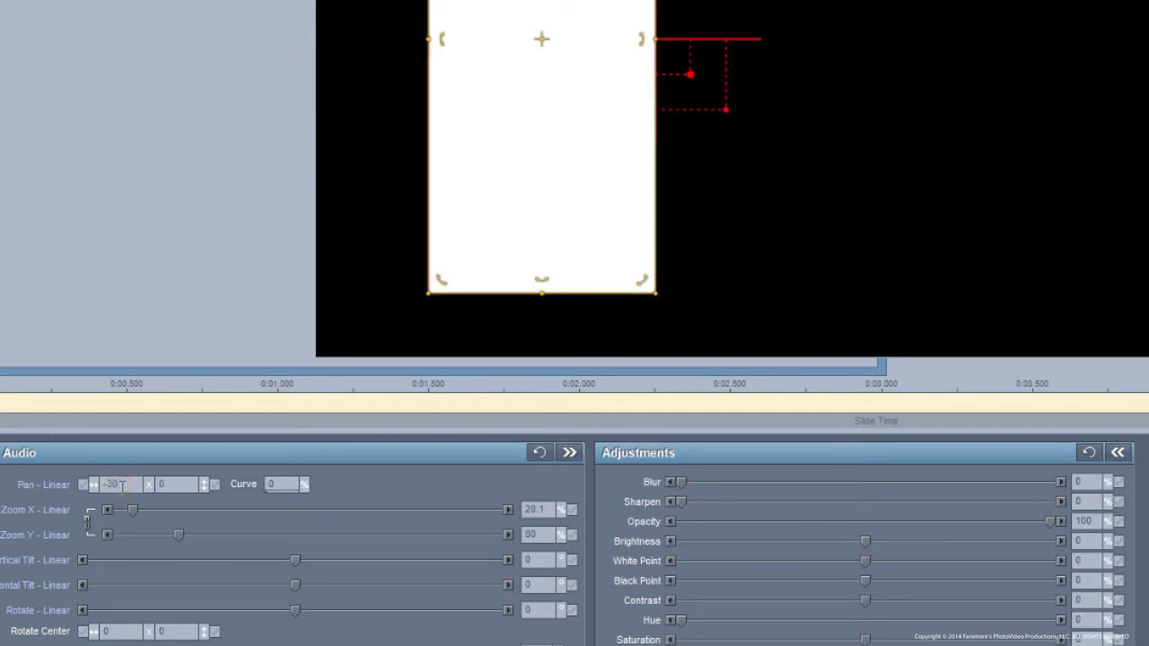
pyautogui.click(118, 631)
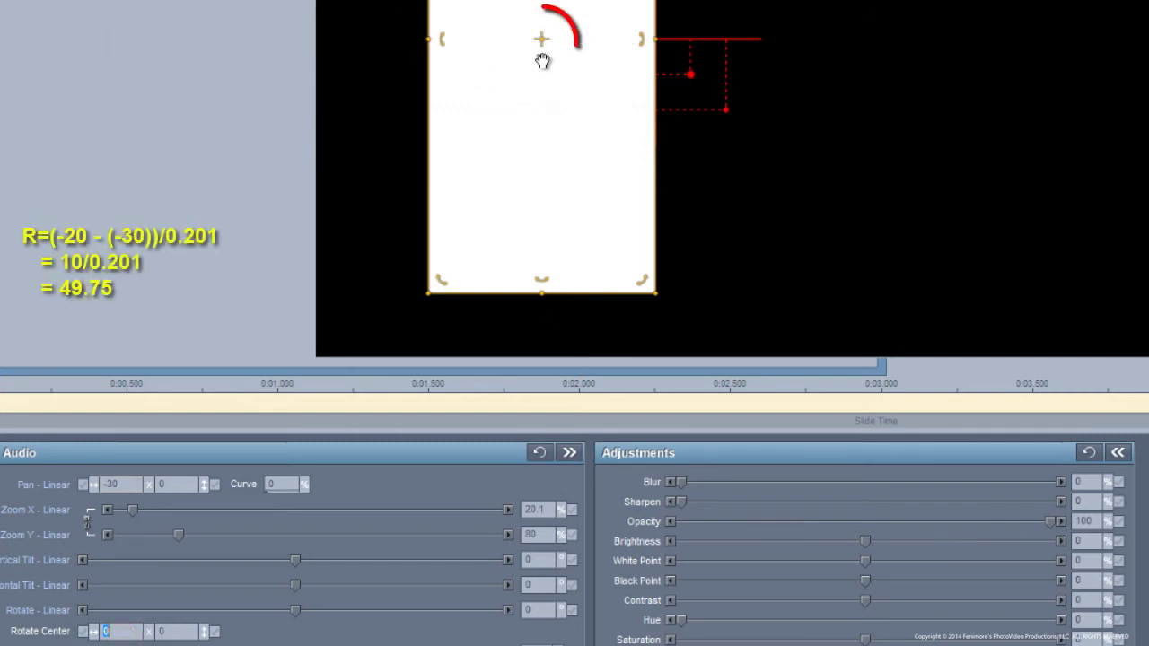
pyautogui.write('49.75')
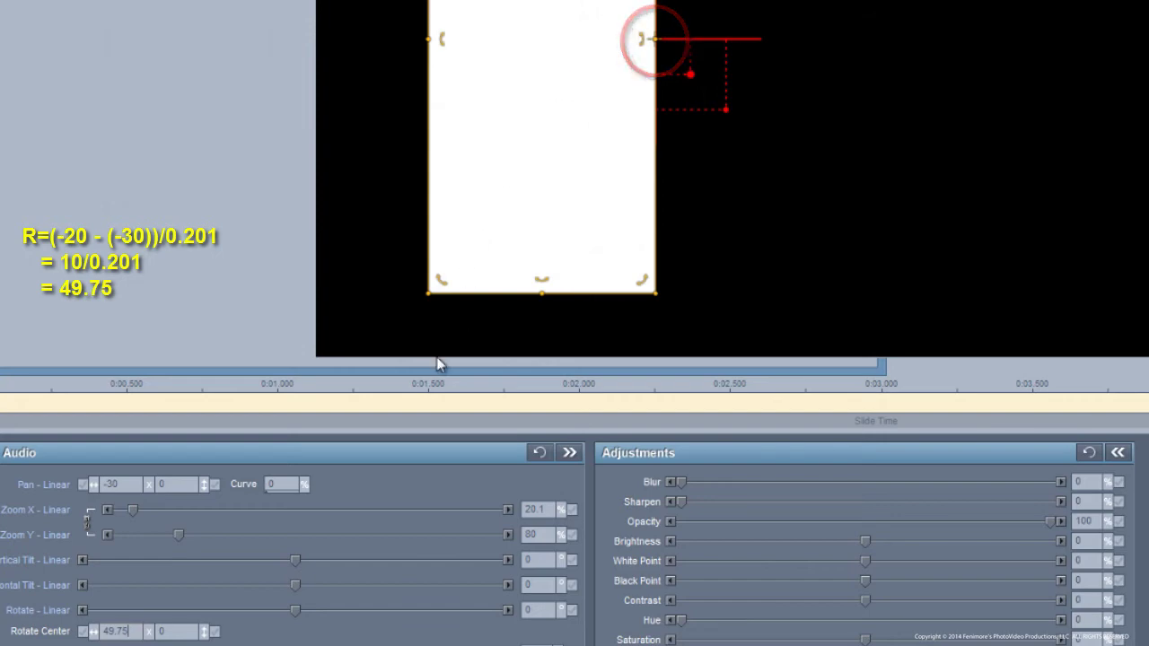
# Copy keyframe 1's settings to the next keyframe and add multiple evenly spaced keyframes.
pyautogui.rightClick(0, 407)
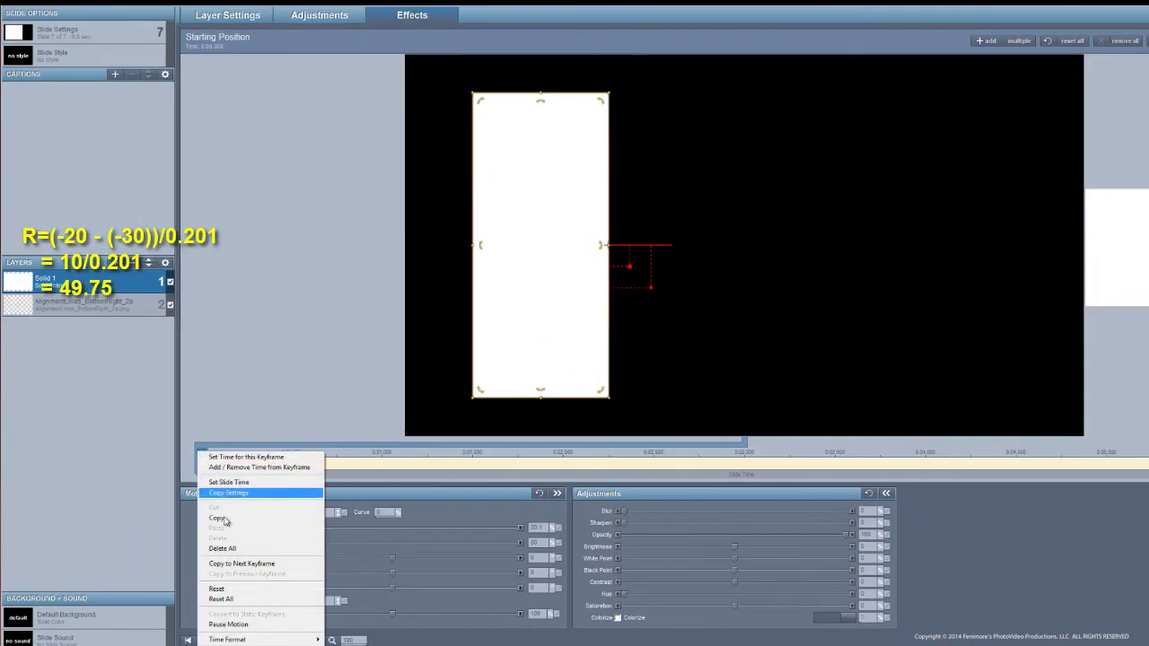
pyautogui.click(258, 563)
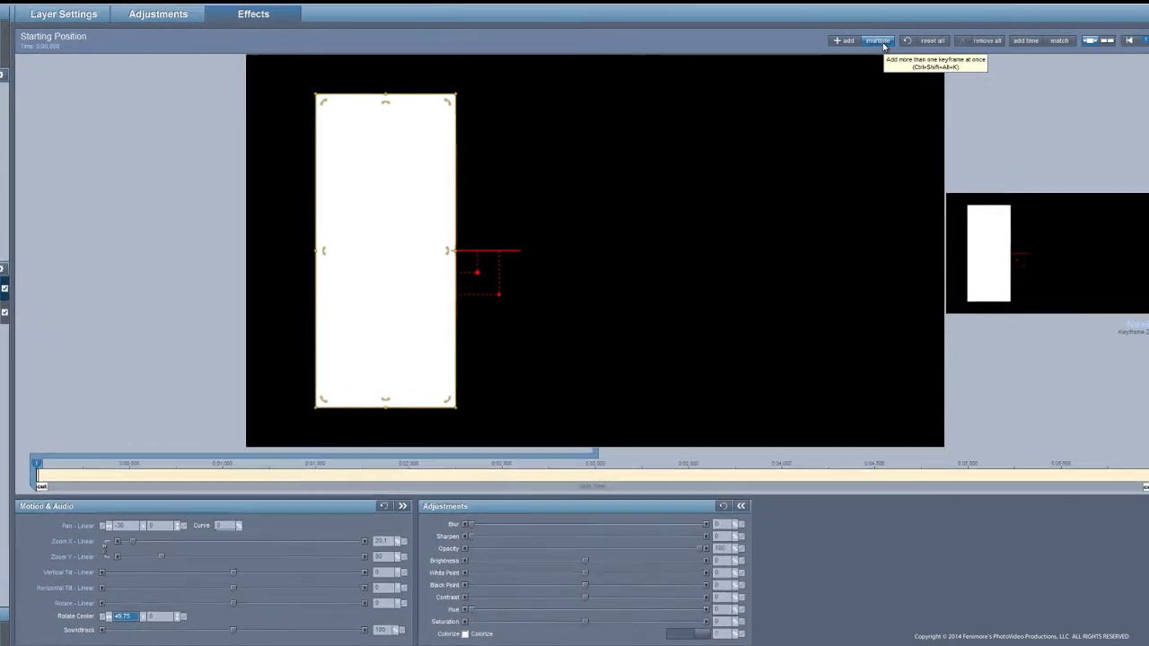
pyautogui.click(883, 45)
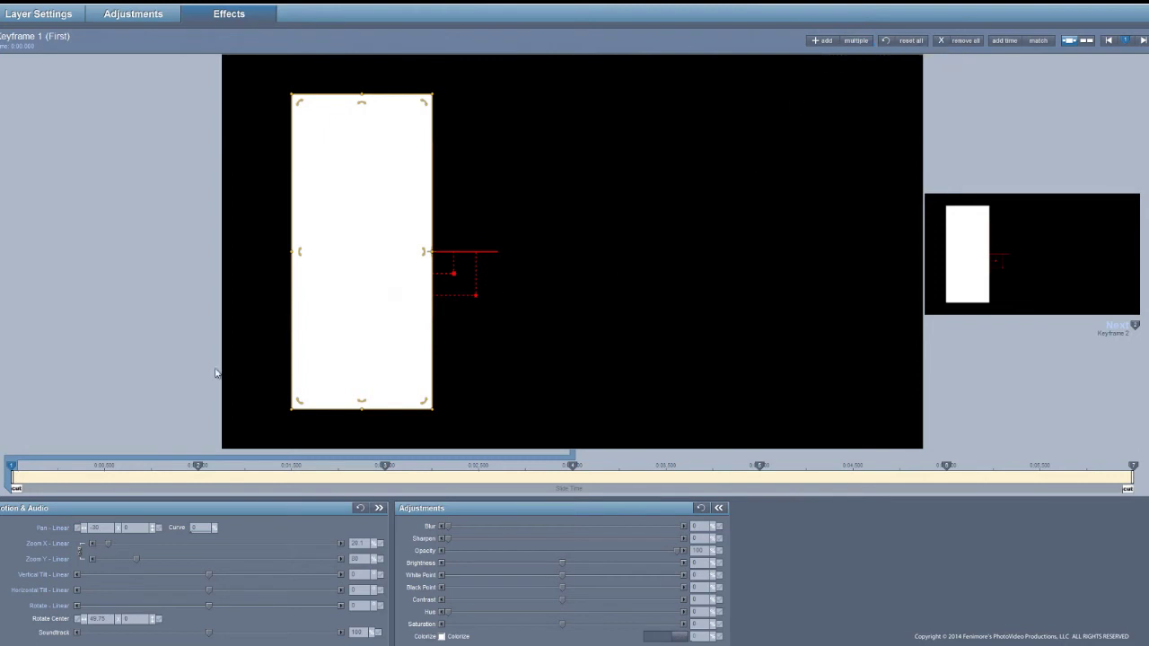
# Rename Solid 1 to Panel A and move it below the alignment-lines layer.
pyautogui.rightClick(47, 285)
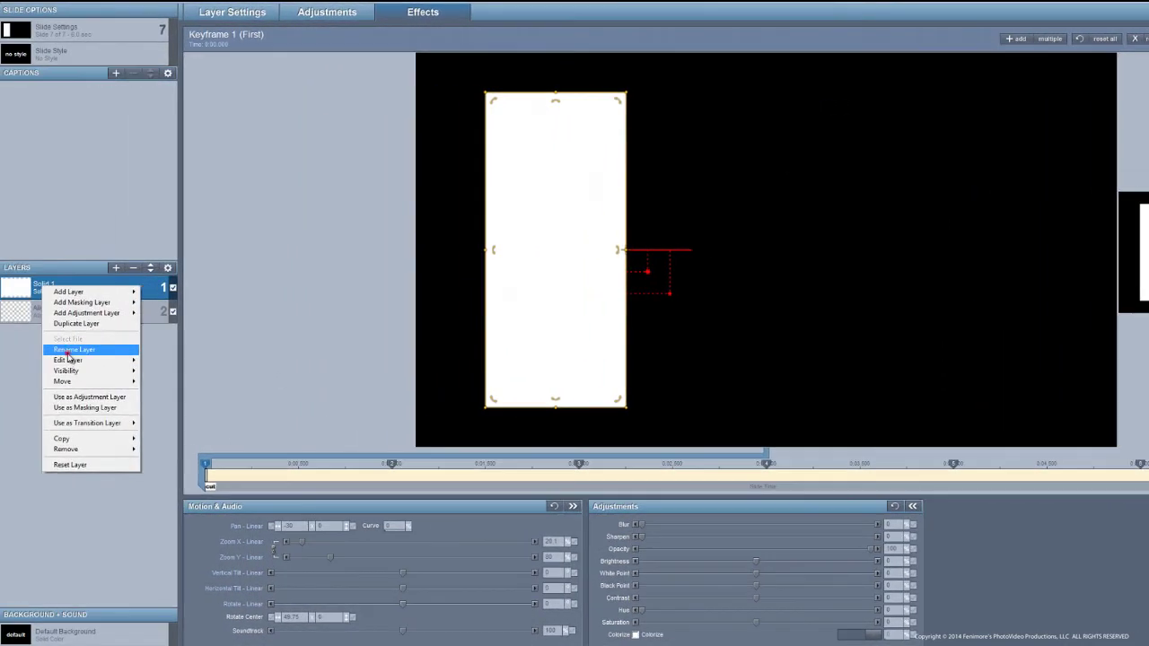
pyautogui.click(67, 353)
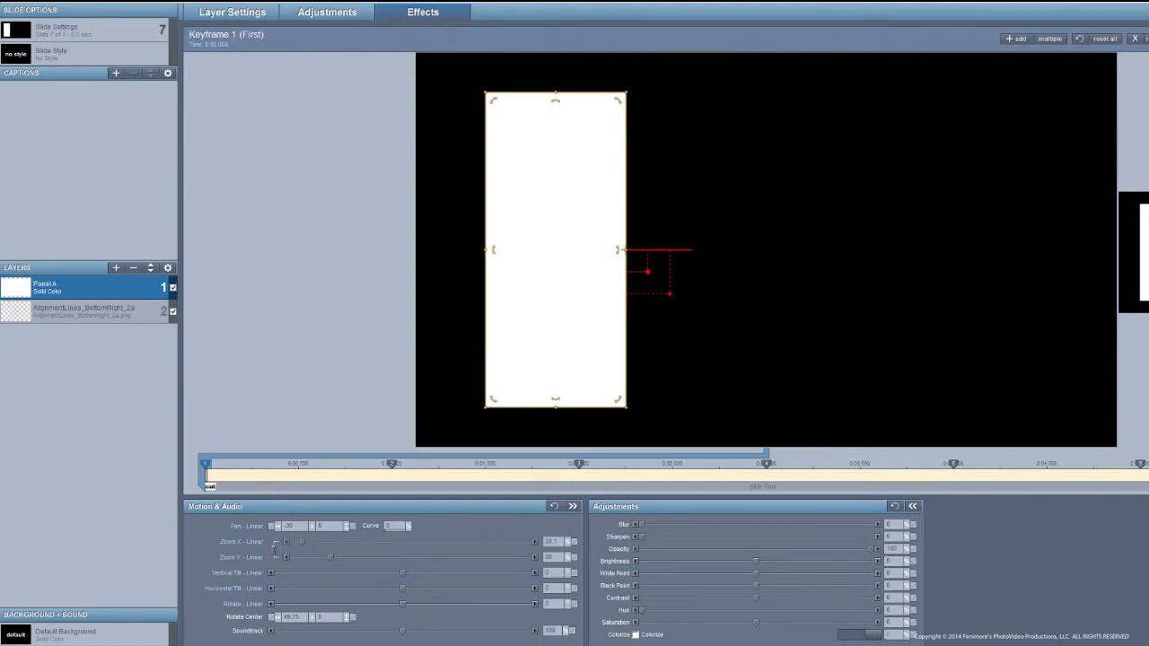
pyautogui.click(149, 271)
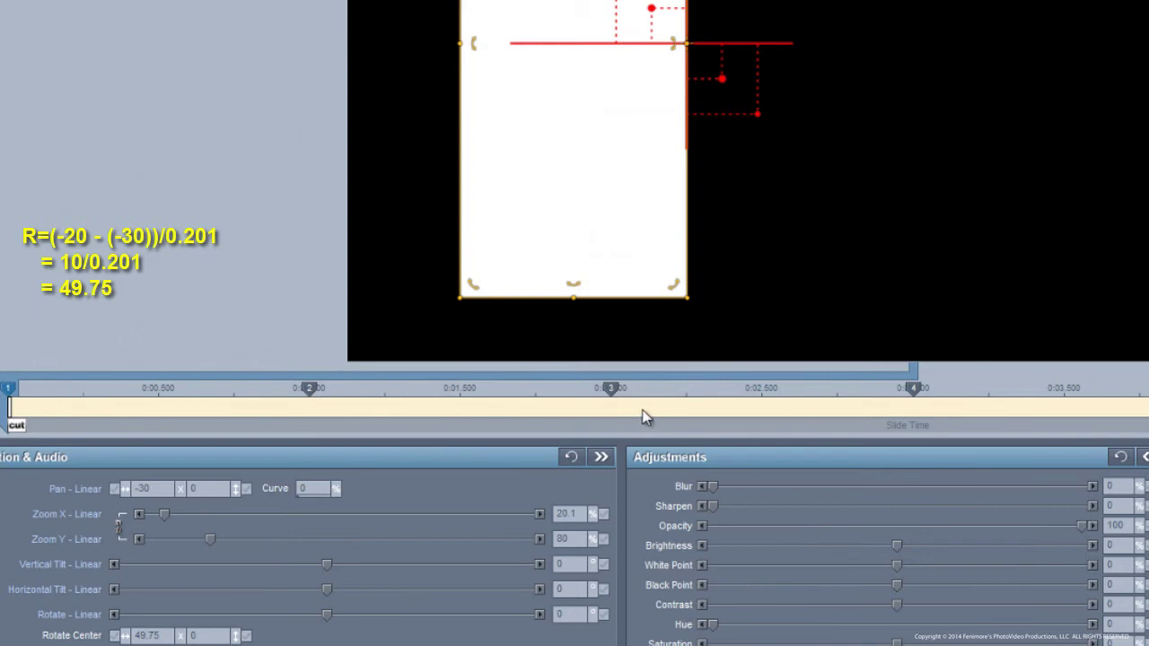
# Fix the white panel's Pan and Rotate Center values at keyframe 3.
pyautogui.click(613, 389)
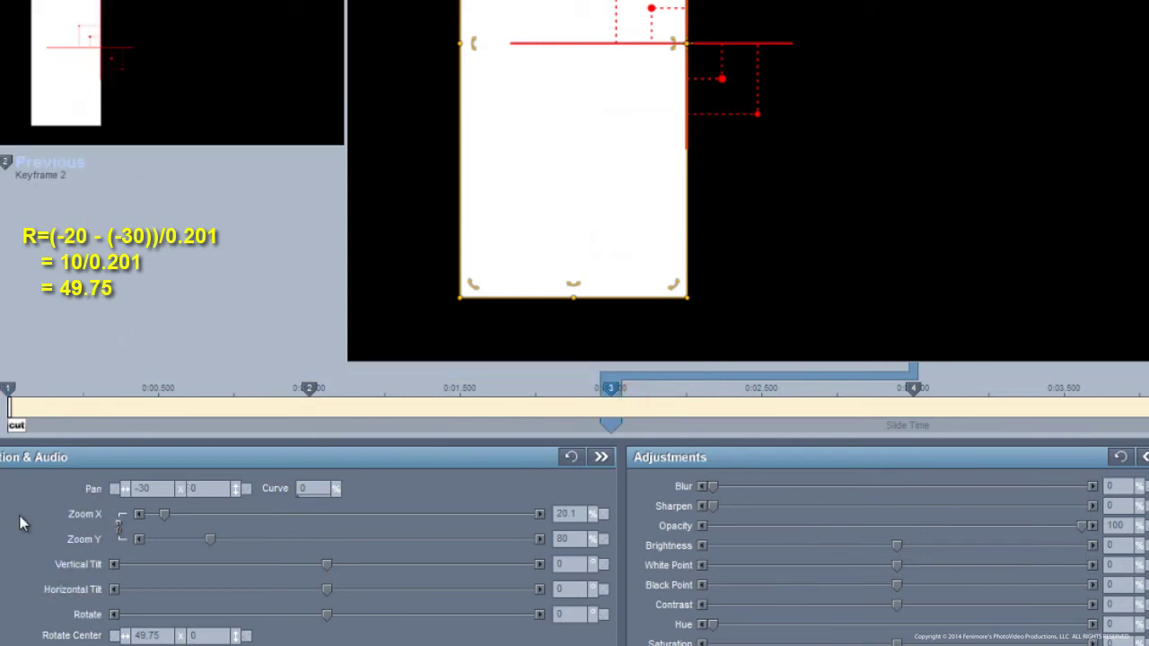
pyautogui.click(115, 489)
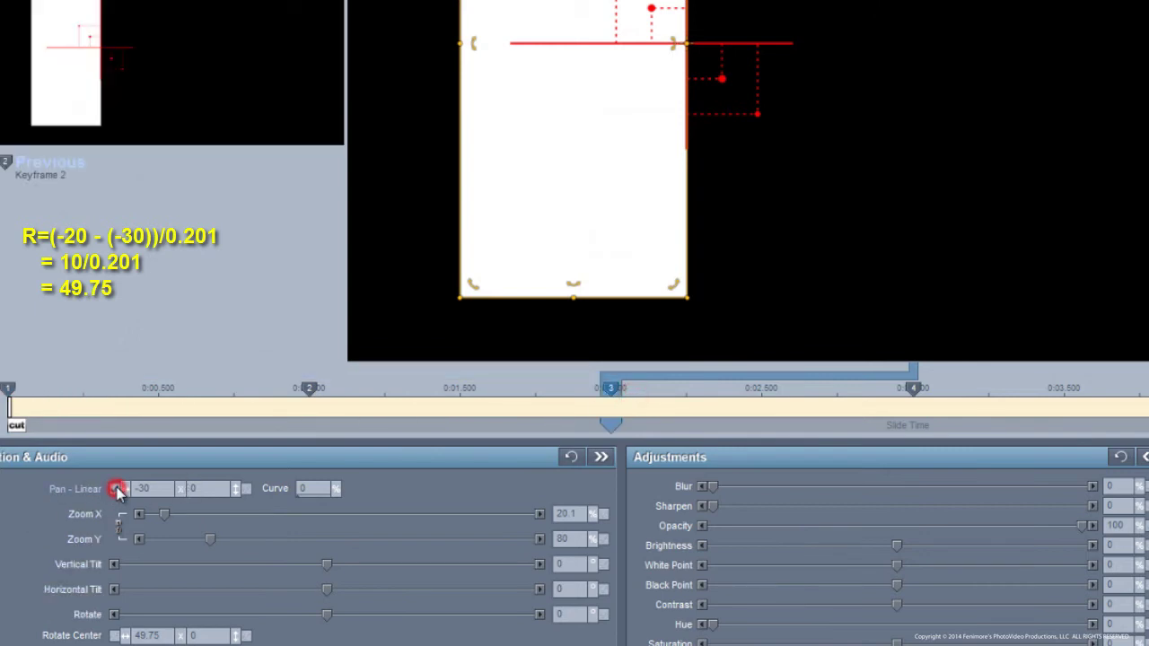
pyautogui.click(115, 635)
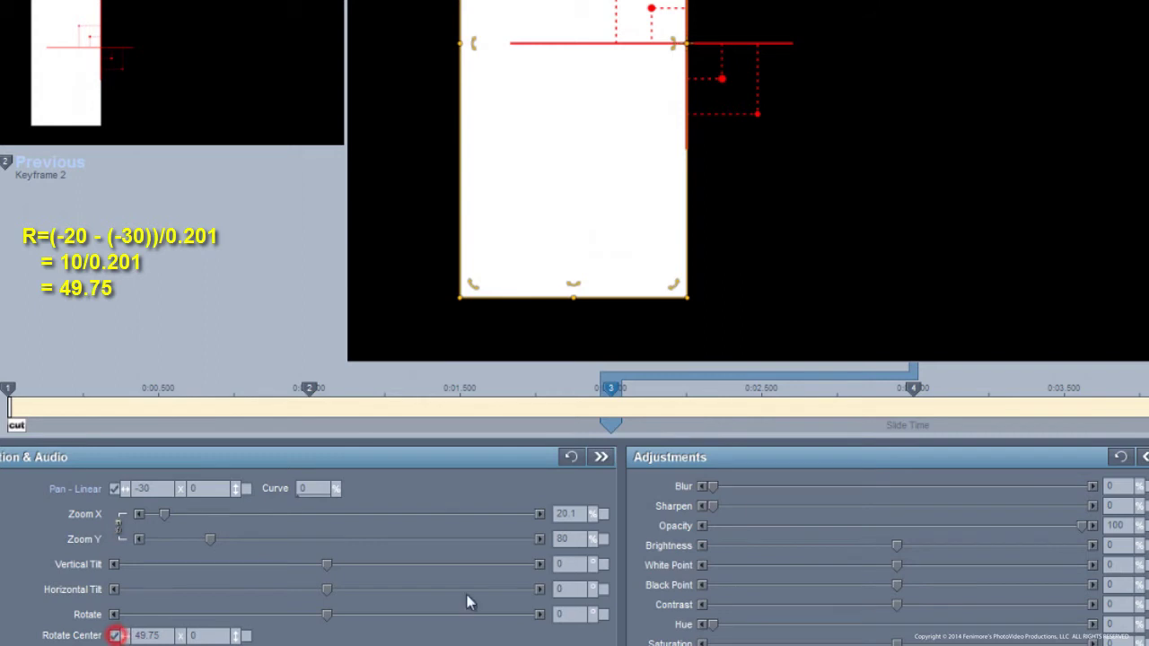
# At keyframe 4, set Pan X to 30 and Rotate Center X to -248.
pyautogui.click(938, 392)
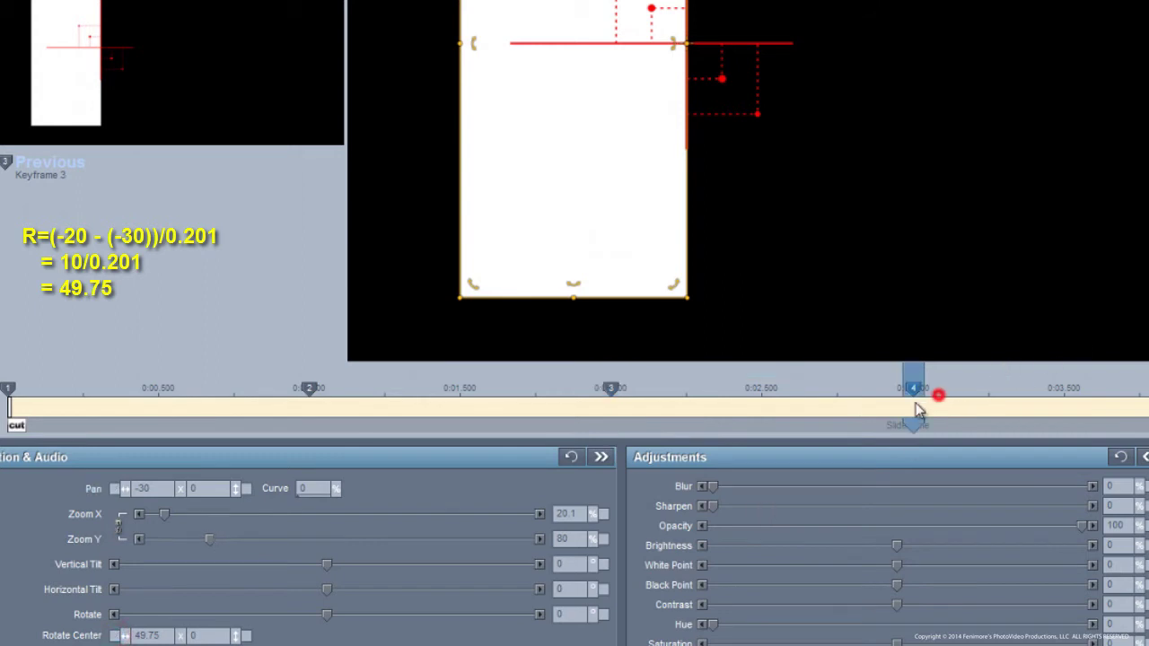
pyautogui.doubleClick(162, 488)
pyautogui.write('30')
pyautogui.press('Return')
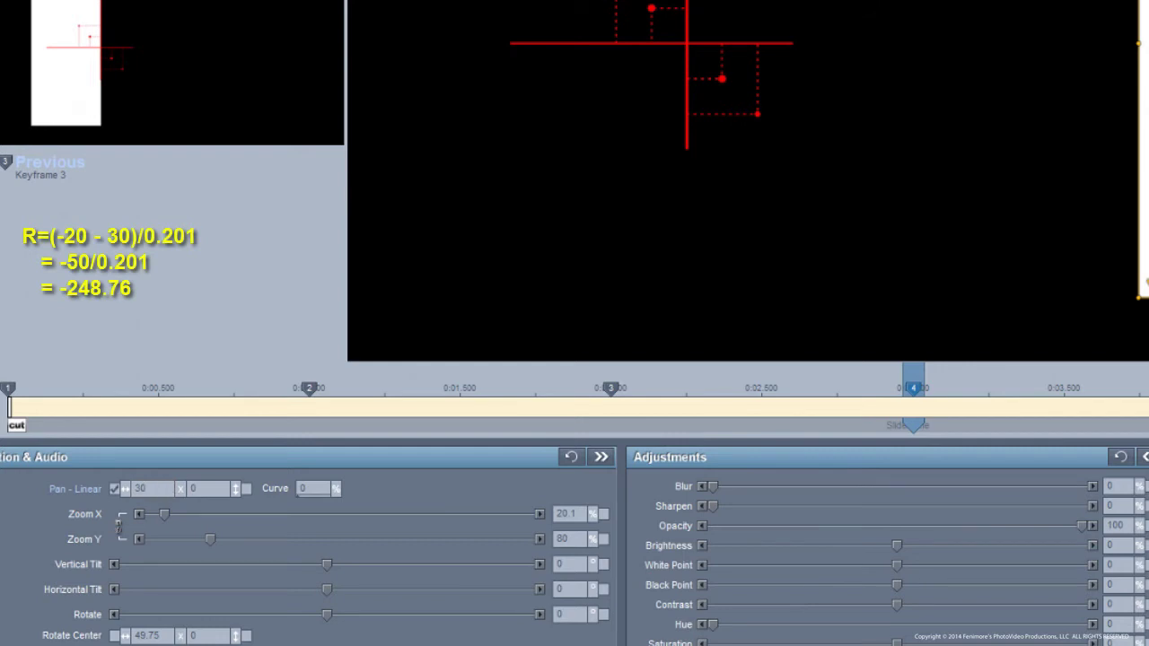
pyautogui.doubleClick(148, 635)
pyautogui.write('-248')
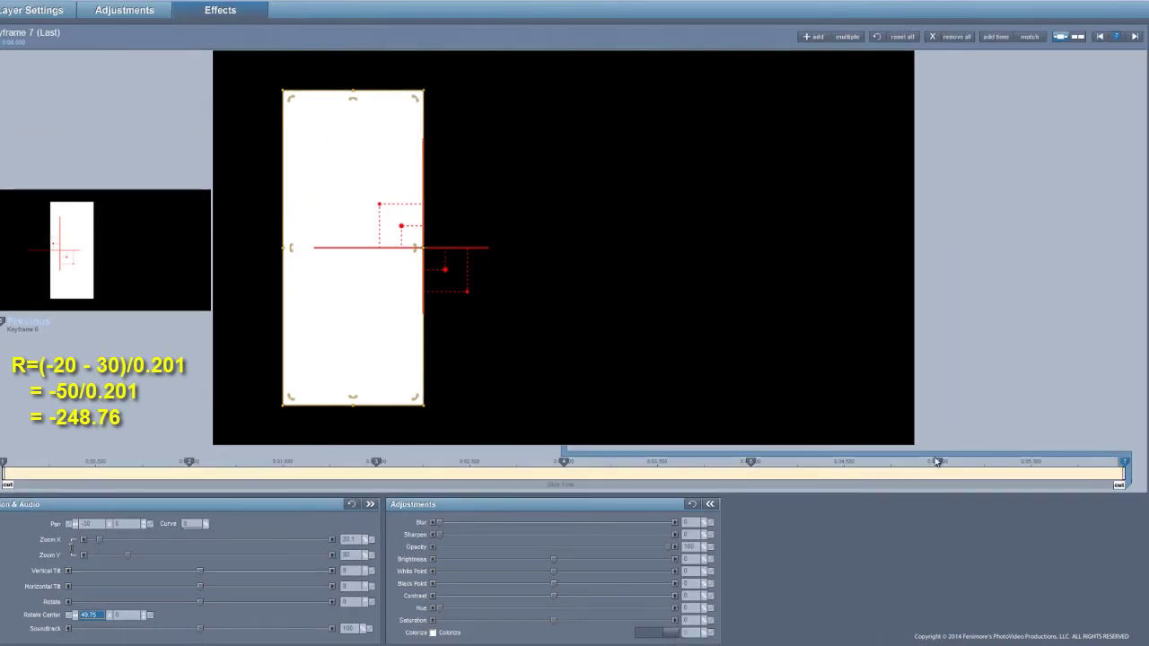
# At the last keyframe, set Pan X to 30 and Rotate Center X to -248.76.
pyautogui.click(87, 523)
pyautogui.write('30')
pyautogui.press('Return')
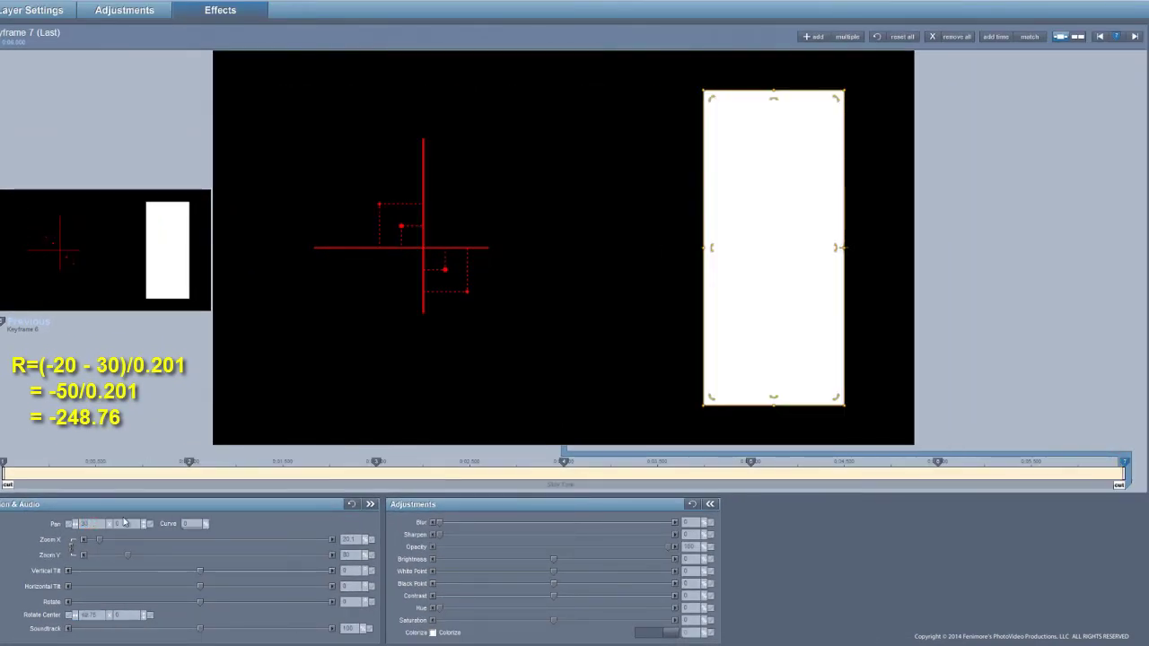
pyautogui.click(87, 615)
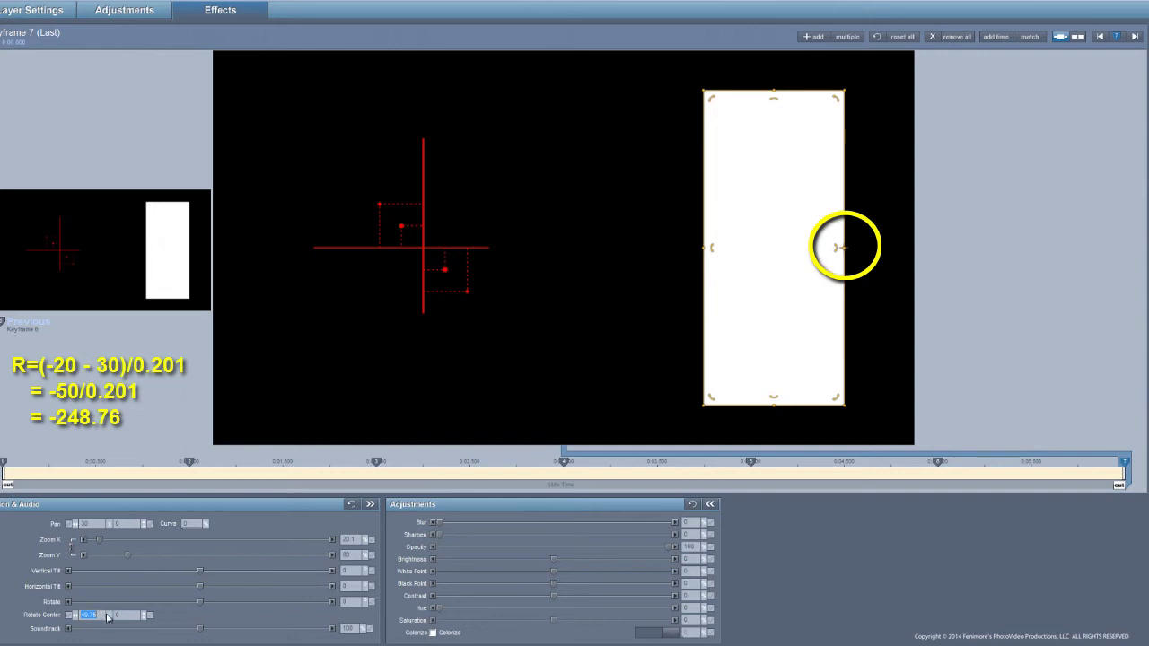
pyautogui.write('-248.76')
pyautogui.press('Return')
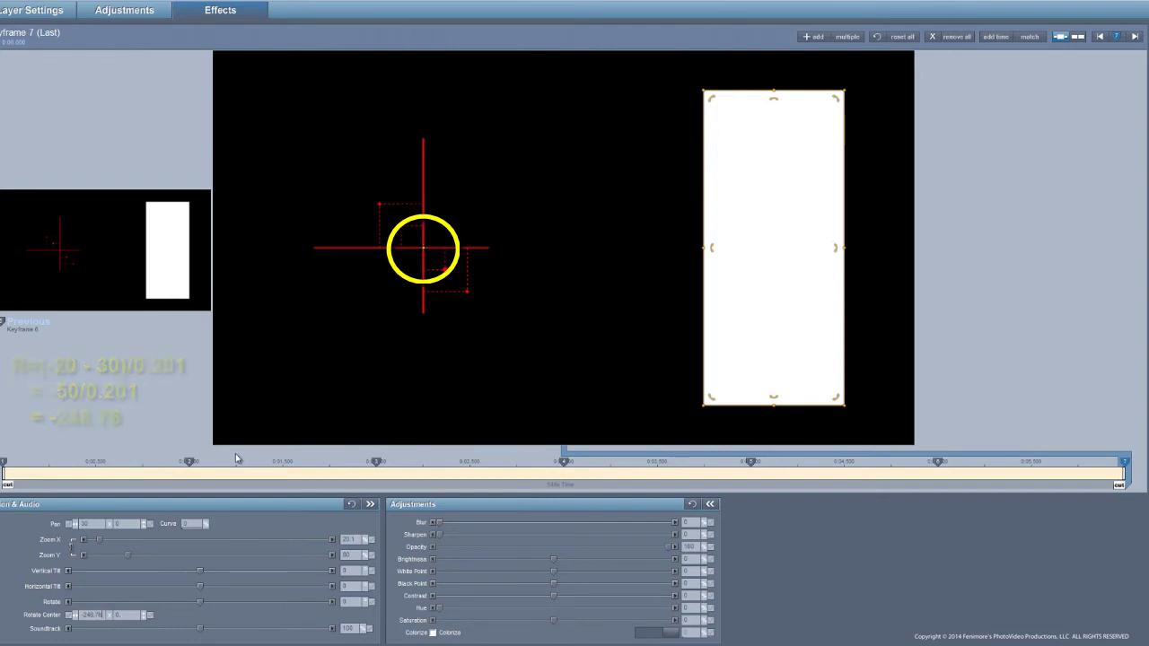
# Tilt Panel A 45° horizontally at keyframe 2 and hold that tilt at keyframe 5.
pyautogui.click(196, 466)
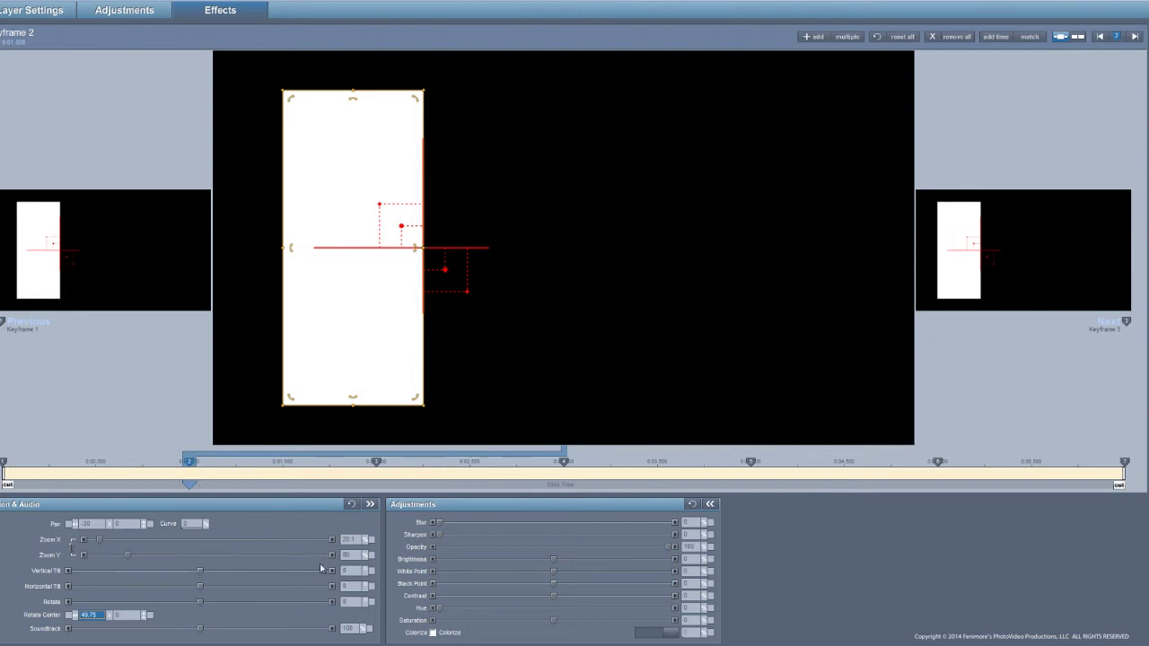
pyautogui.click(355, 590)
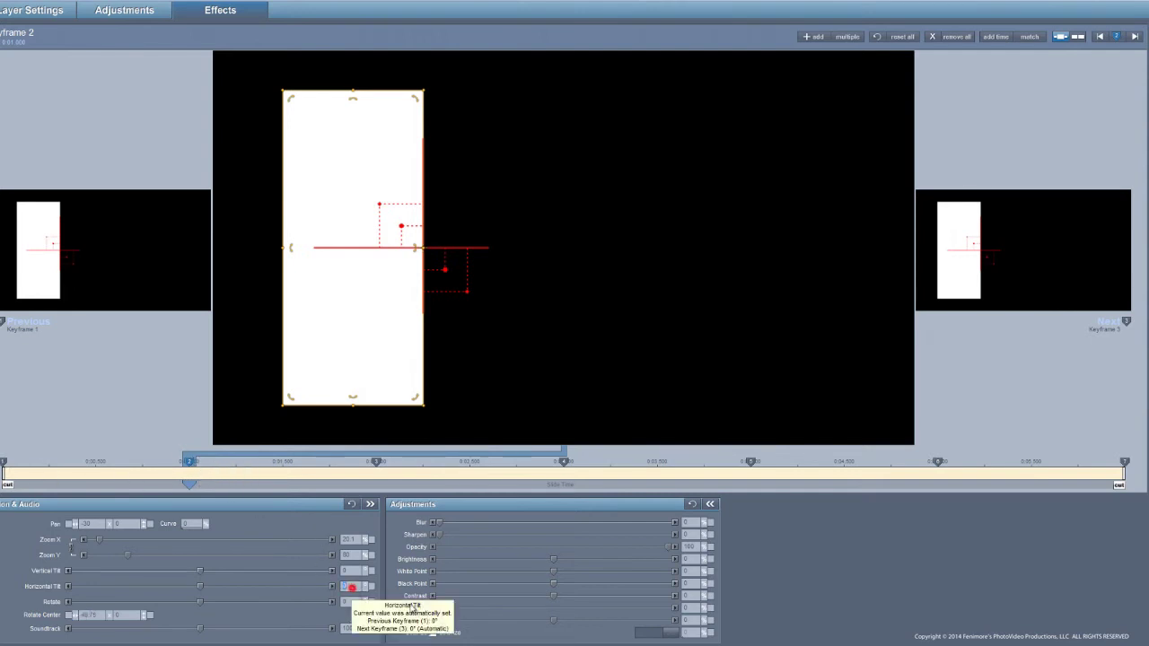
pyautogui.write('45')
pyautogui.press('Return')
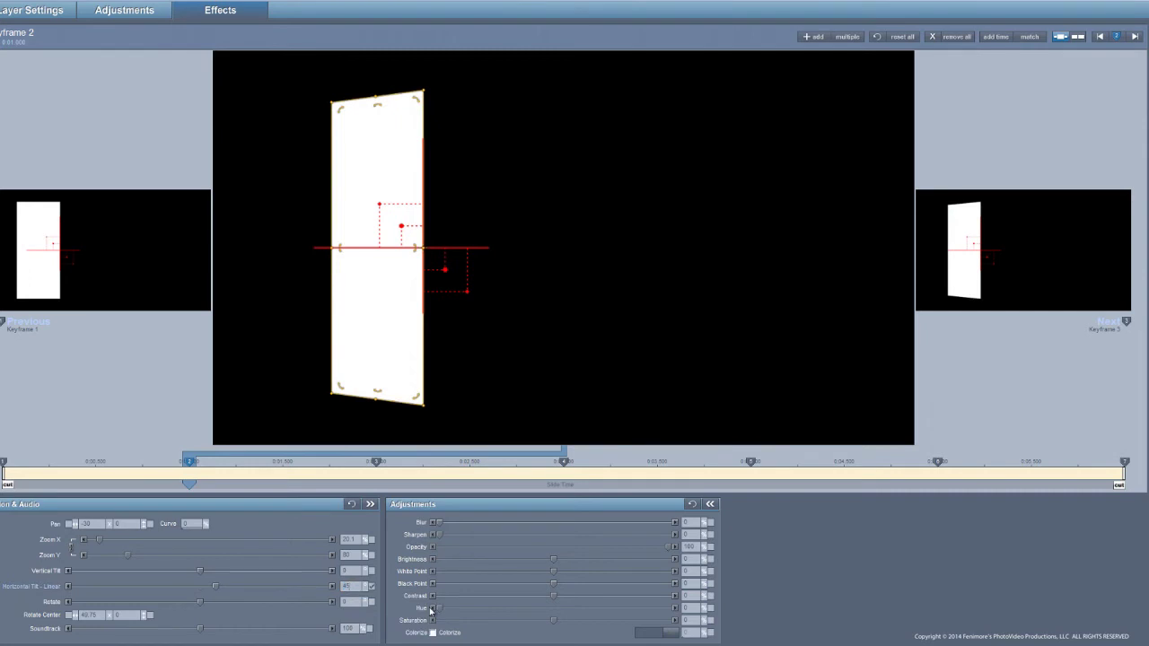
pyautogui.click(757, 466)
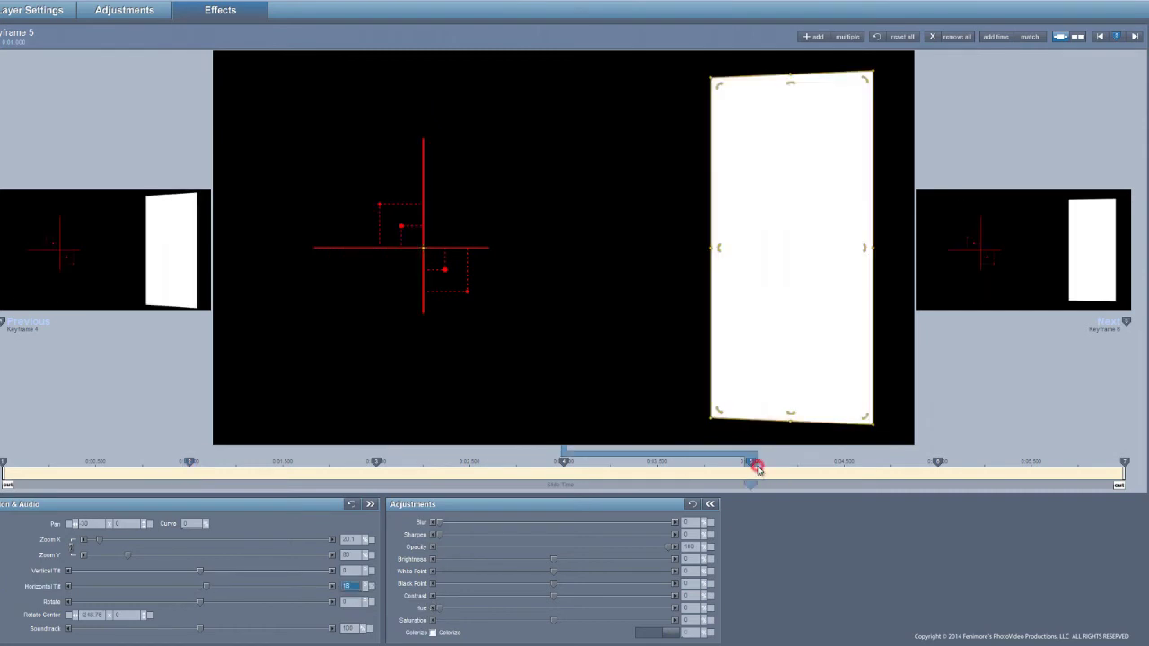
pyautogui.click(319, 588)
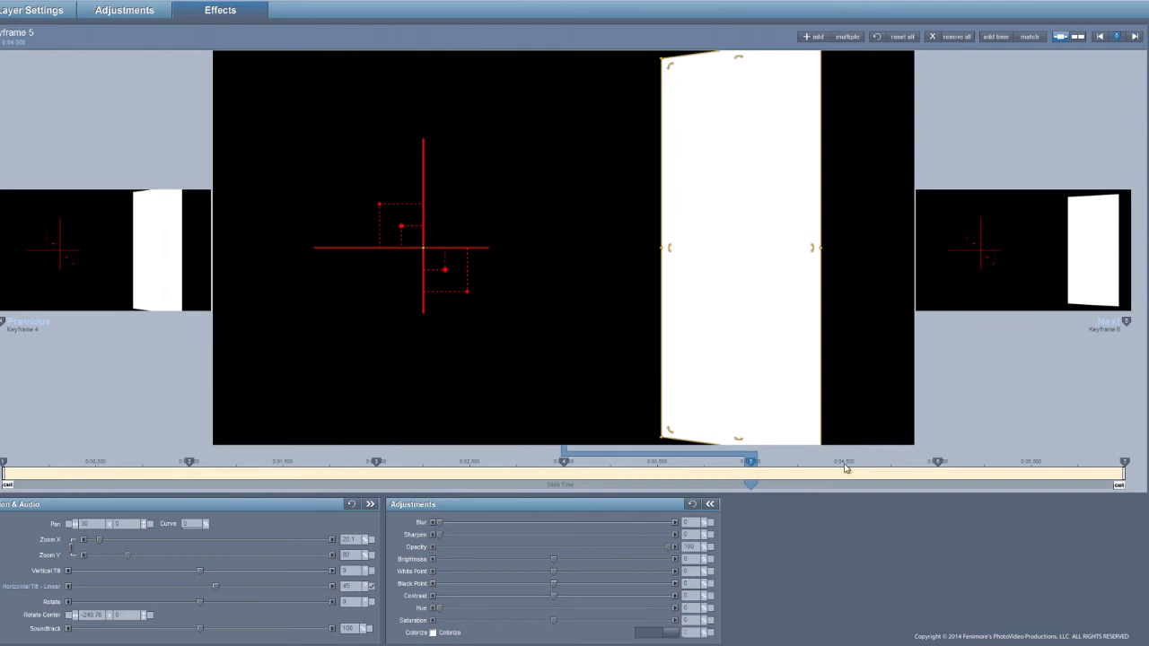
# Scrub the timeline to preview Panel A's motion, then bring up its layer actions.
pyautogui.click(942, 465)
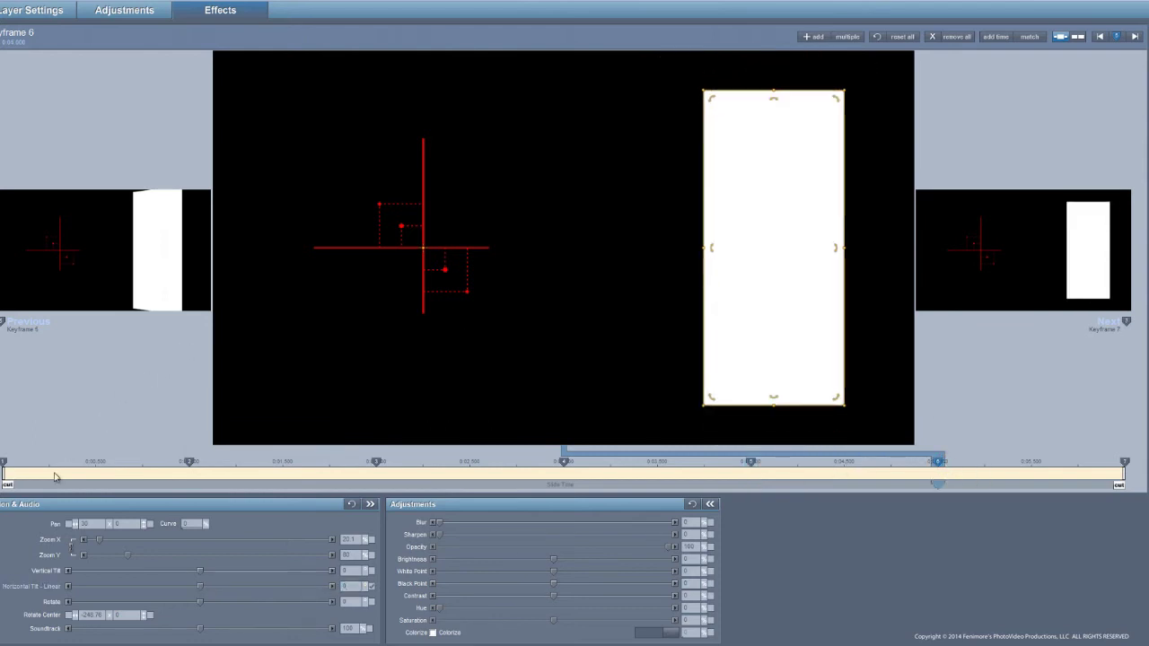
pyautogui.moveTo(28, 476); pyautogui.dragTo(1110, 488)
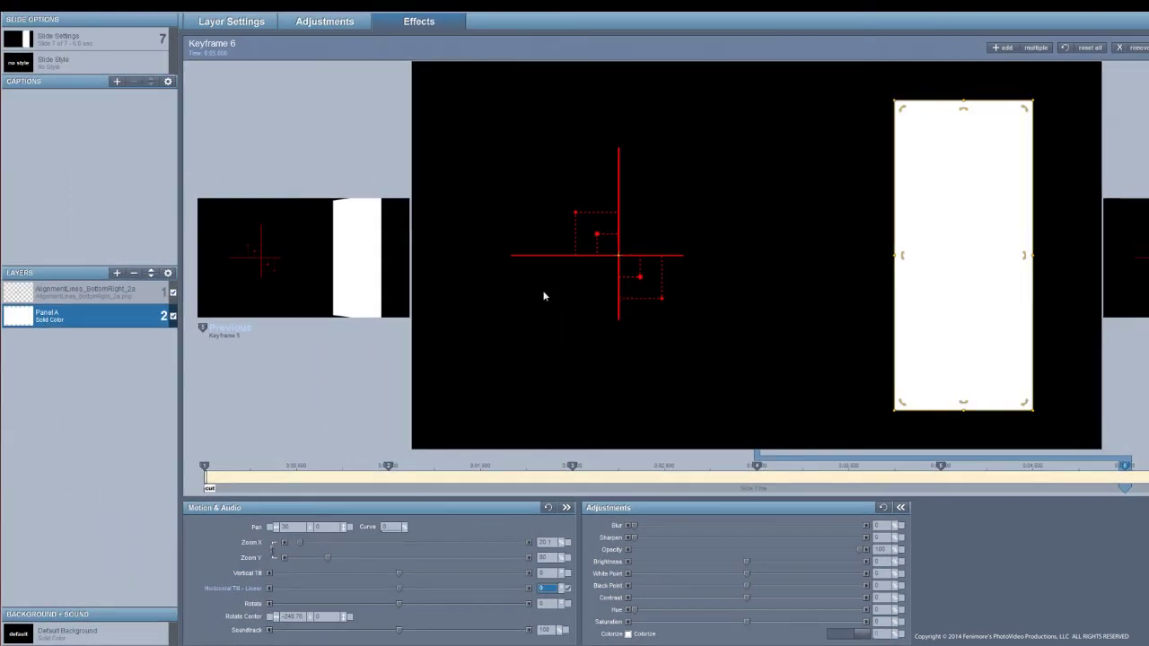
pyautogui.rightClick(51, 320)
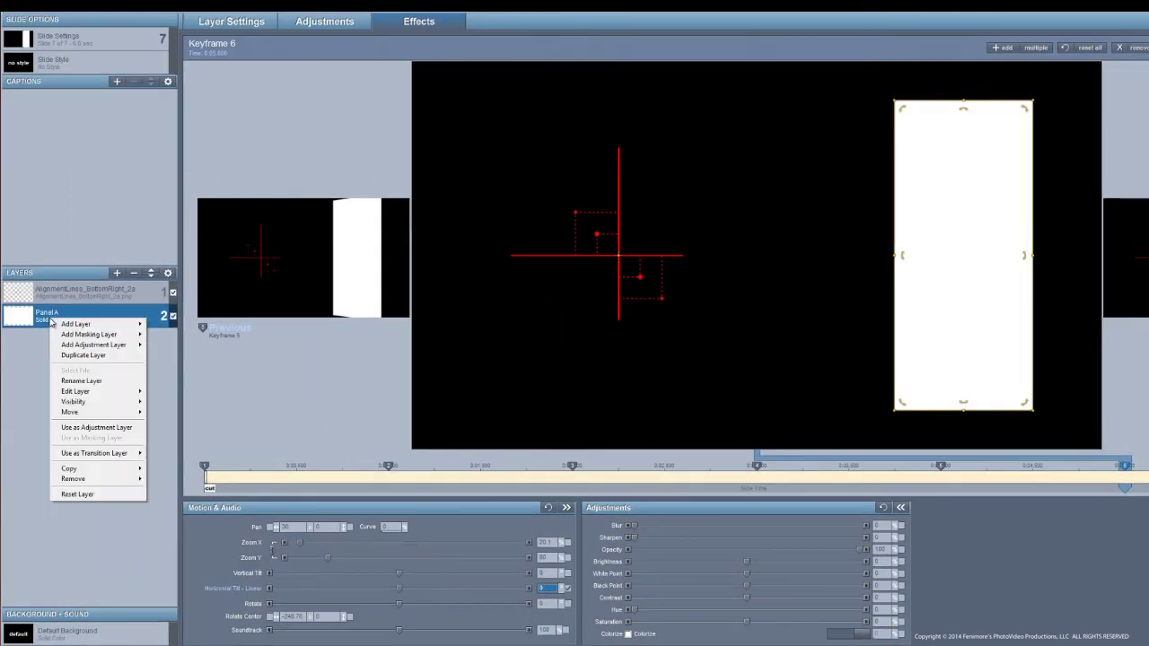
# Duplicate Panel A, rename the copy Panel D, and open its color options for magenta.
pyautogui.click(82, 356)
pyautogui.rightClick(61, 315)
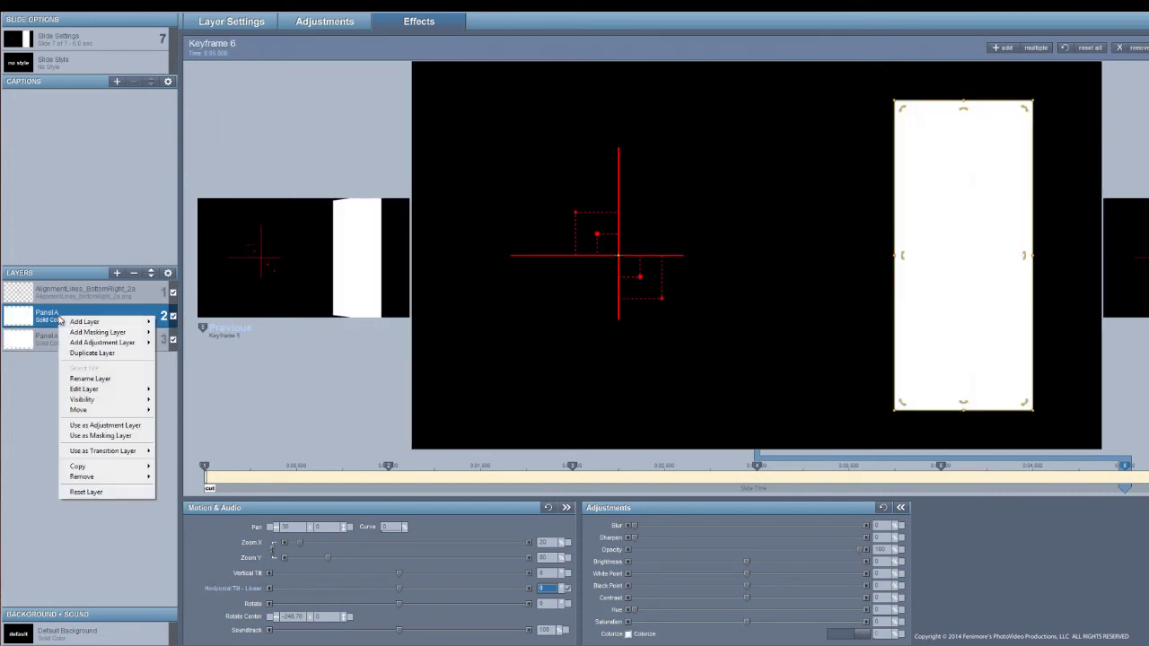
pyautogui.click(93, 377)
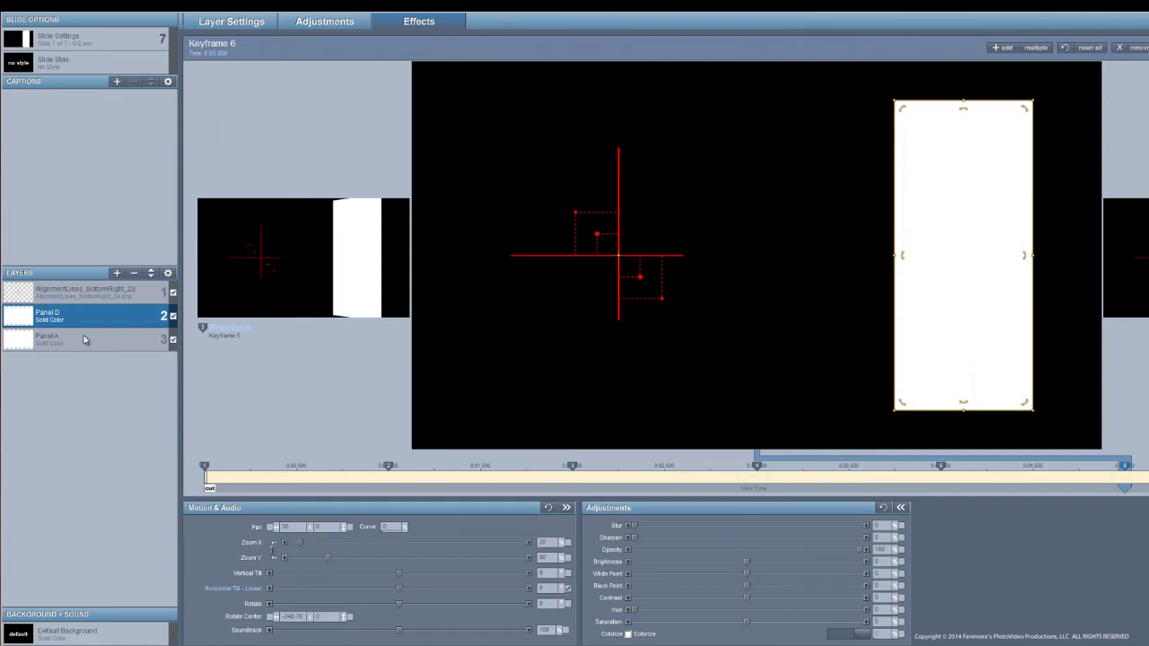
pyautogui.rightClick(64, 317)
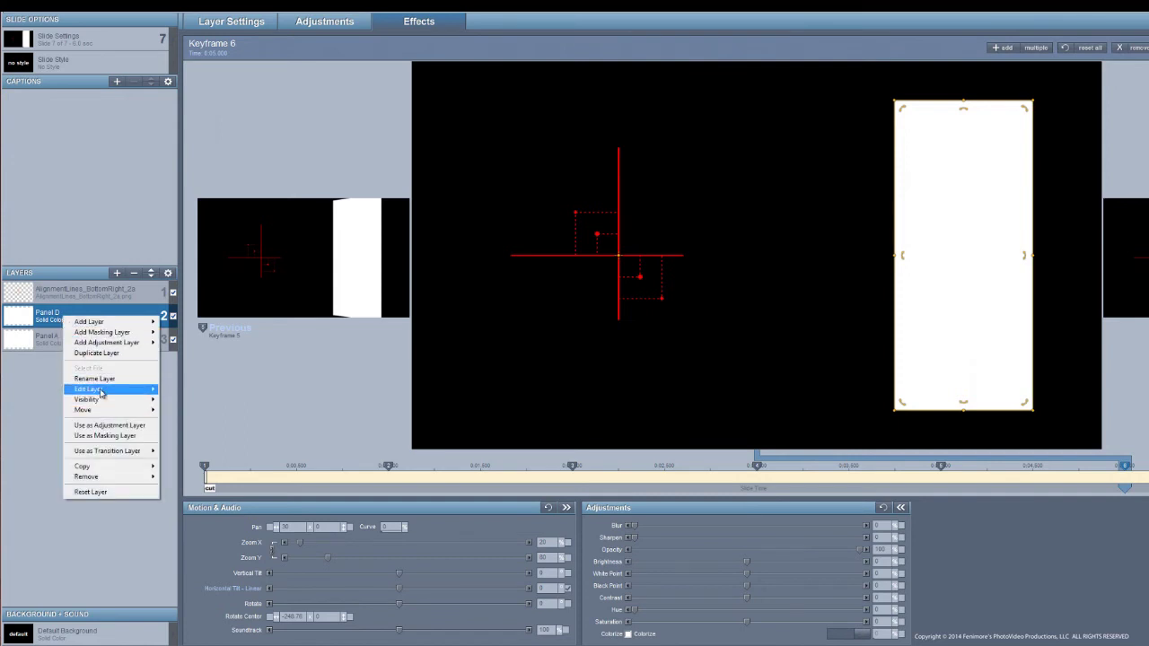
pyautogui.moveTo(86, 390)
pyautogui.click(27, 417)
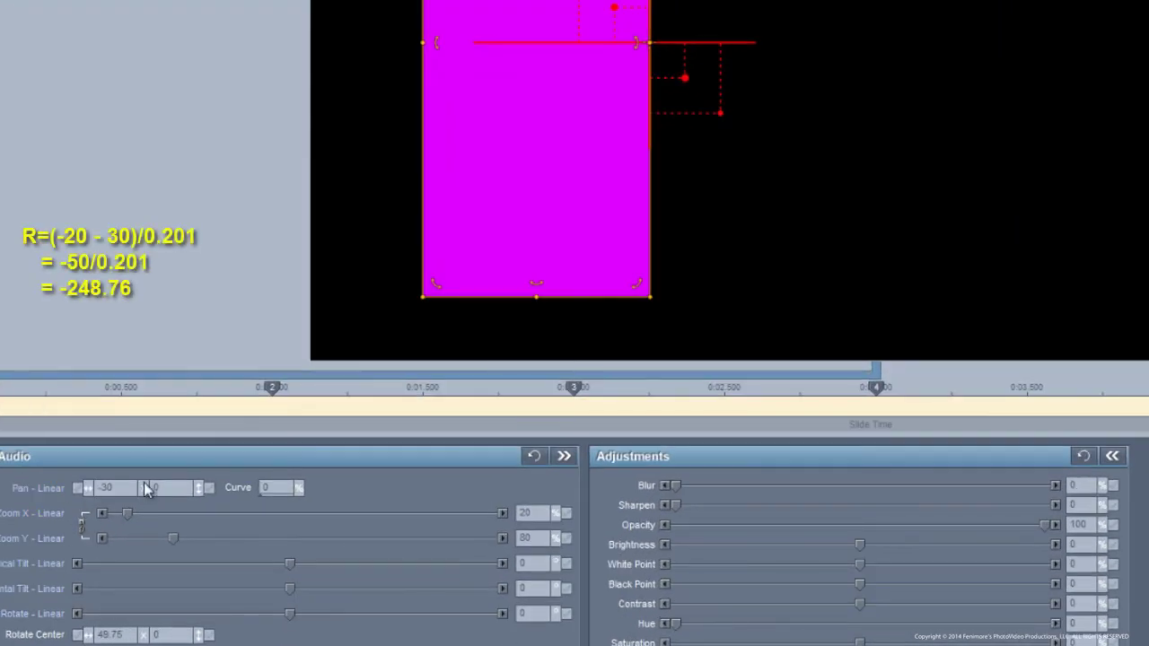
# Set the magenta panel's Pan X 30 and Rotate Center X -248.76 at keyframes 1 and 3.
pyautogui.doubleClick(117, 487)
pyautogui.write('30')
pyautogui.press('Return')
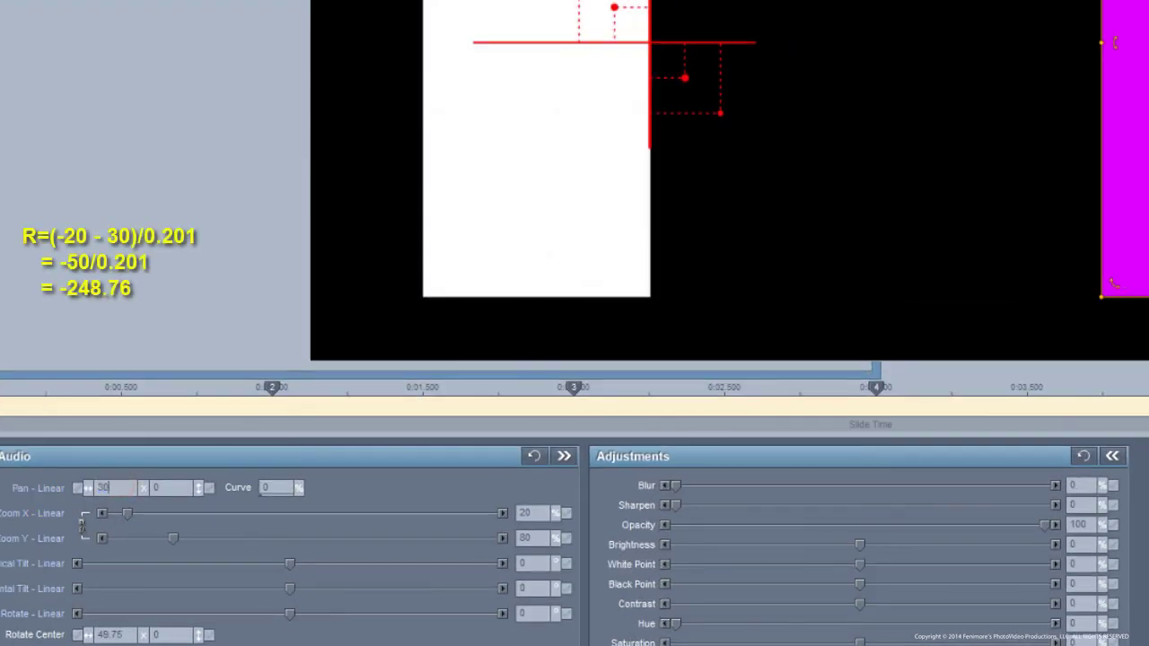
pyautogui.doubleClick(115, 635)
pyautogui.write('-248.76')
pyautogui.click(592, 389)
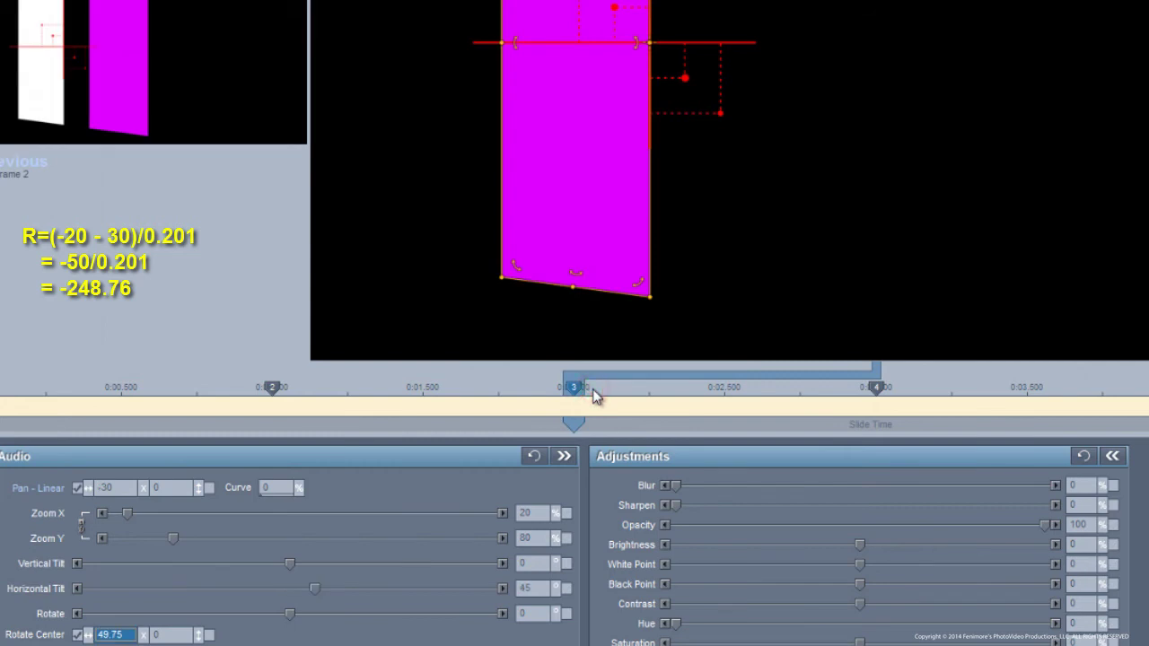
pyautogui.write('-248')
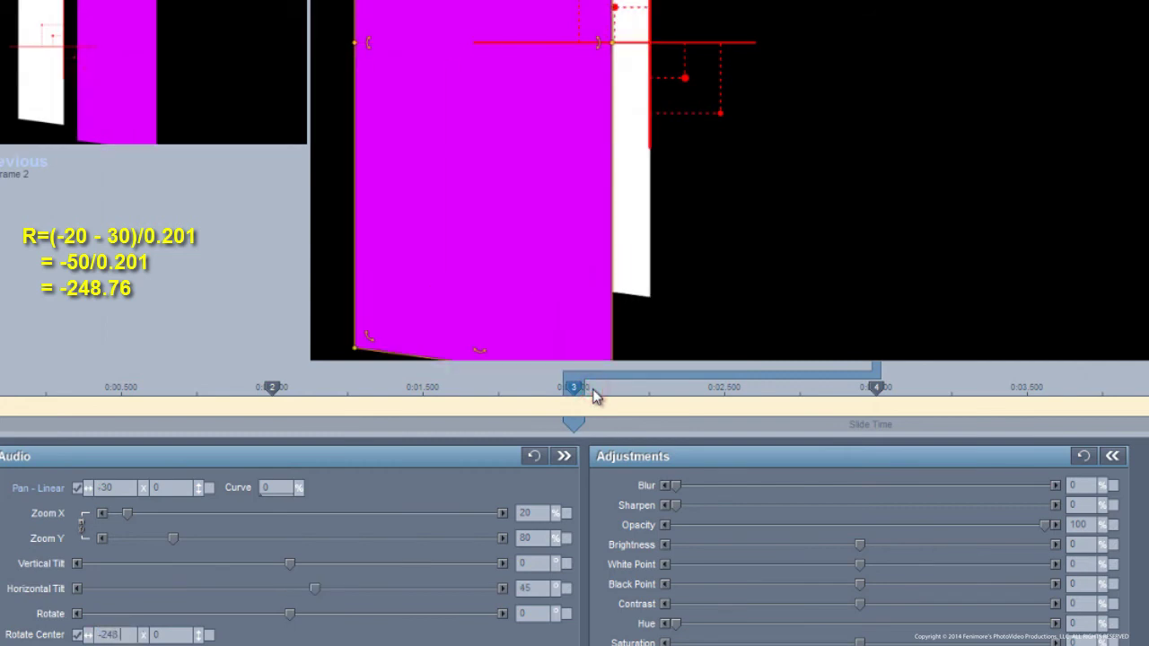
pyautogui.write('.76')
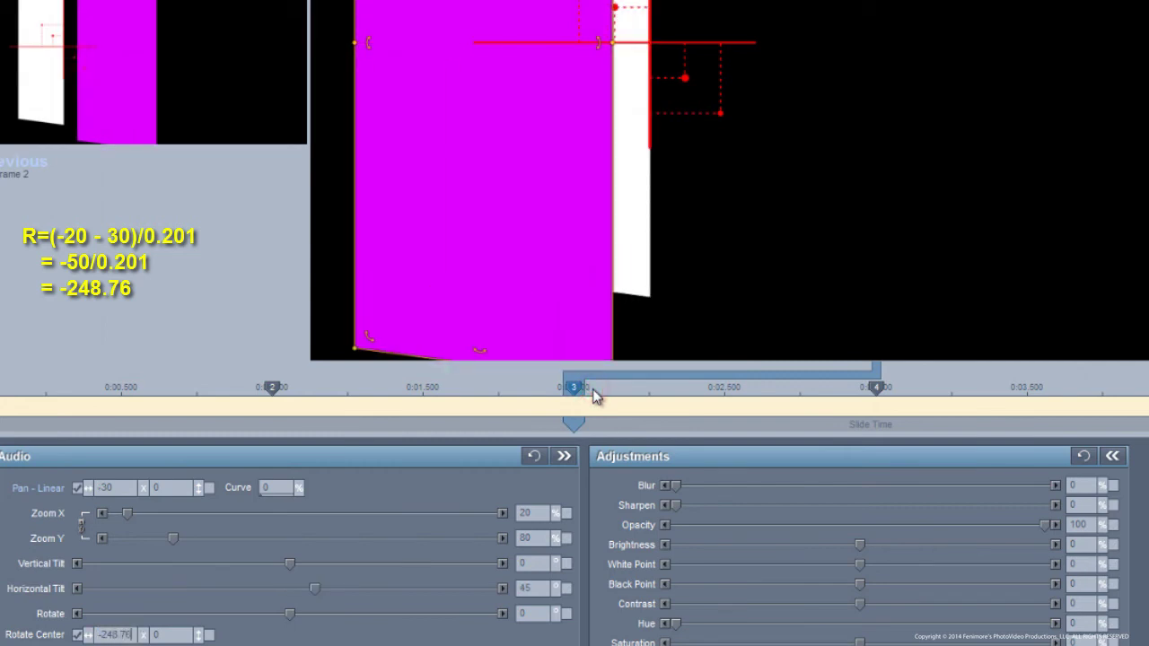
pyautogui.click(108, 489)
pyautogui.write('30')
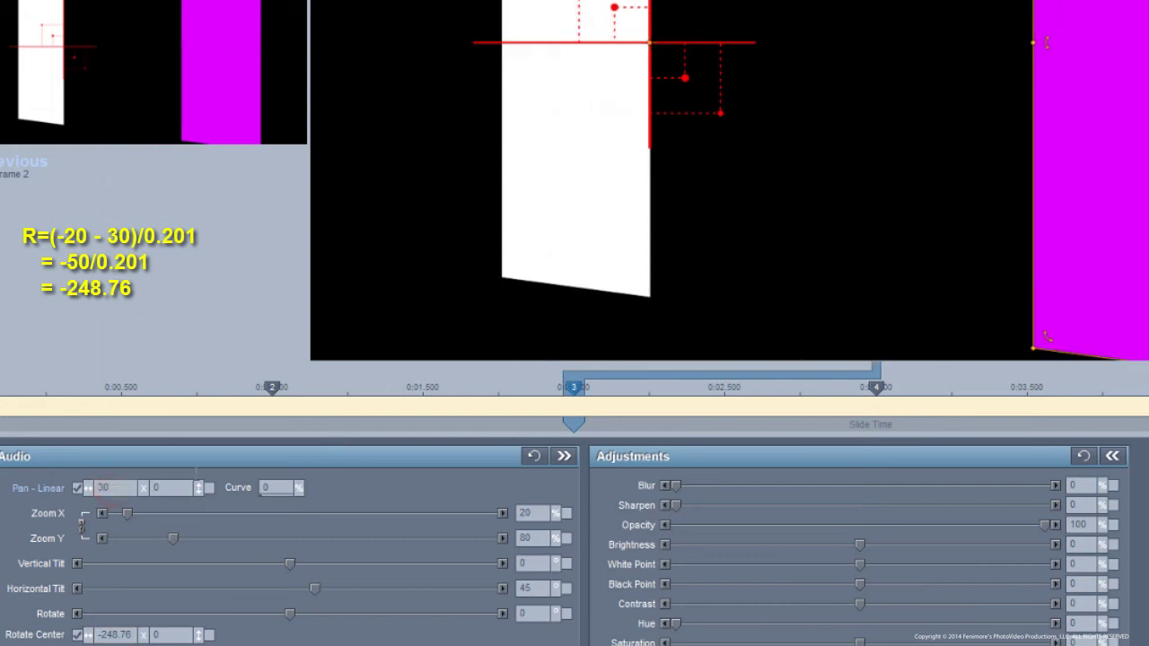
# At keyframe 4, set Rotate Center X to 49.75 and edit Pan X to -34.
pyautogui.click(879, 389)
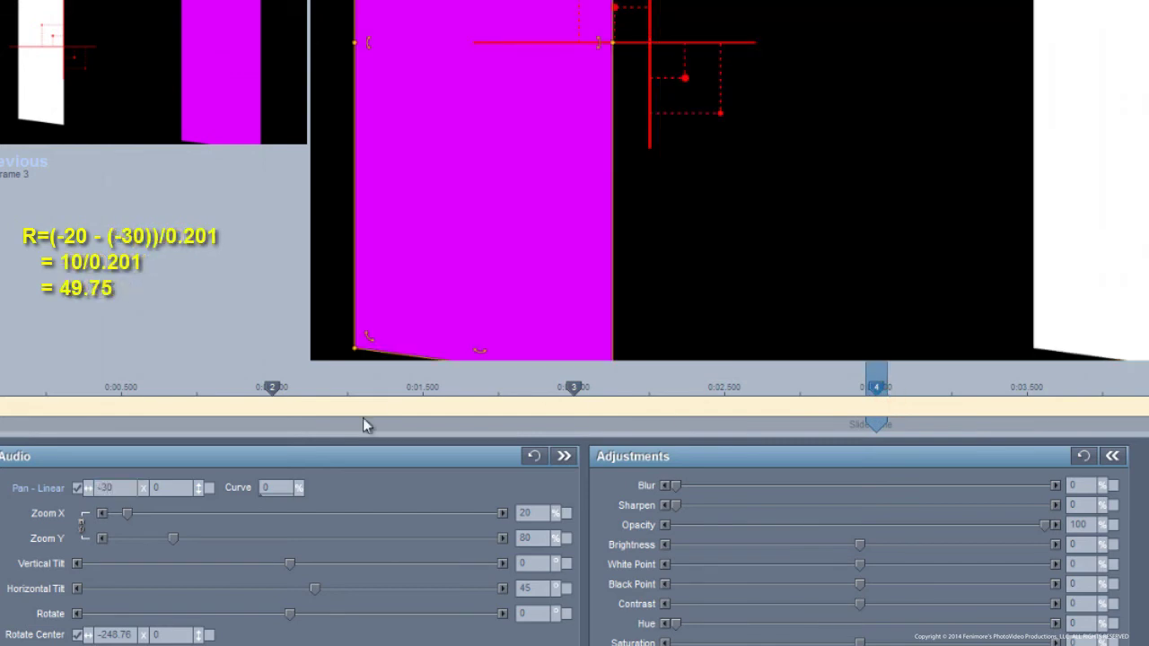
pyautogui.doubleClick(125, 634)
pyautogui.write('49.75')
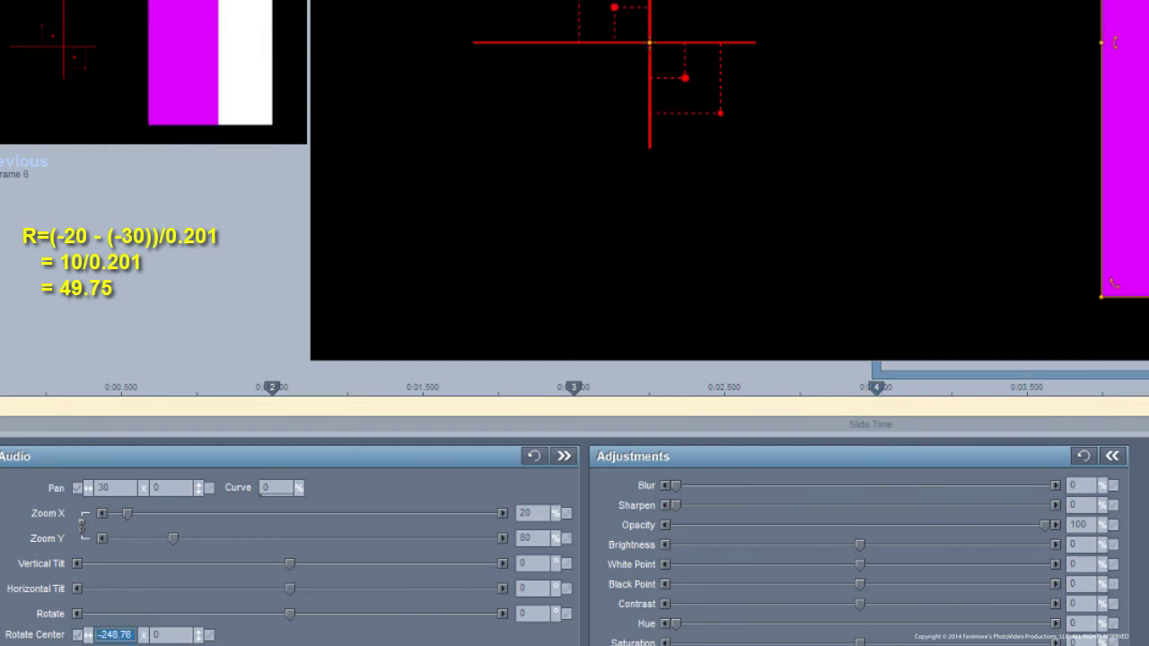
pyautogui.write('49')
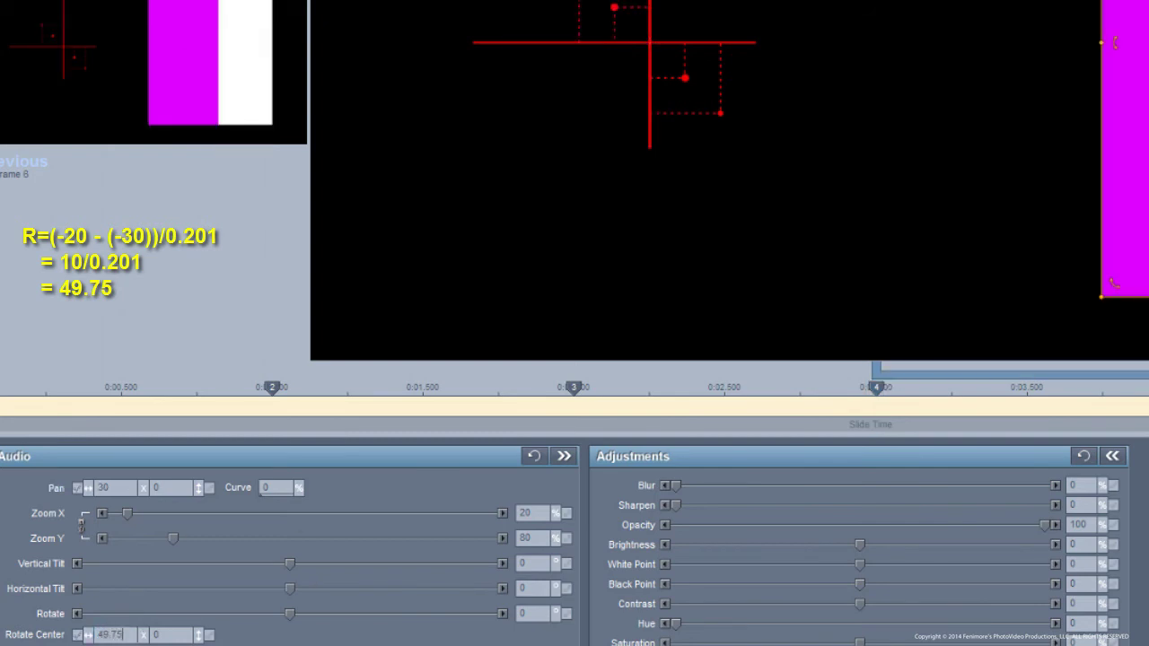
pyautogui.doubleClick(123, 487)
pyautogui.write('-')
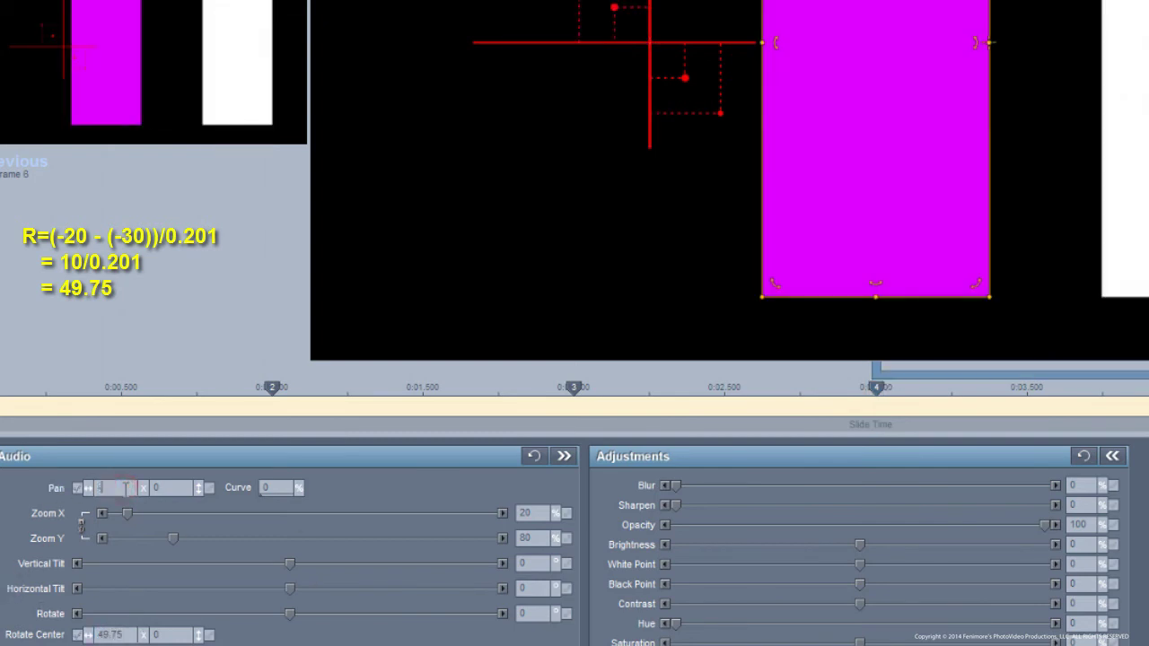
pyautogui.write('34')
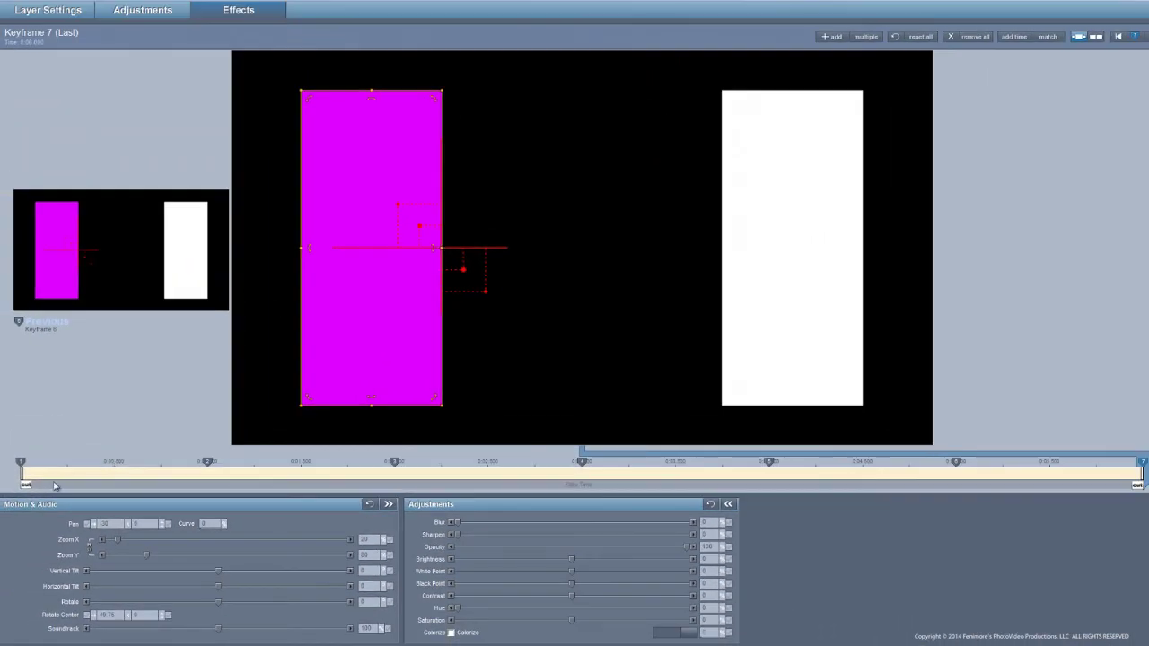
pyautogui.moveTo(50, 485); pyautogui.dragTo(483, 480)
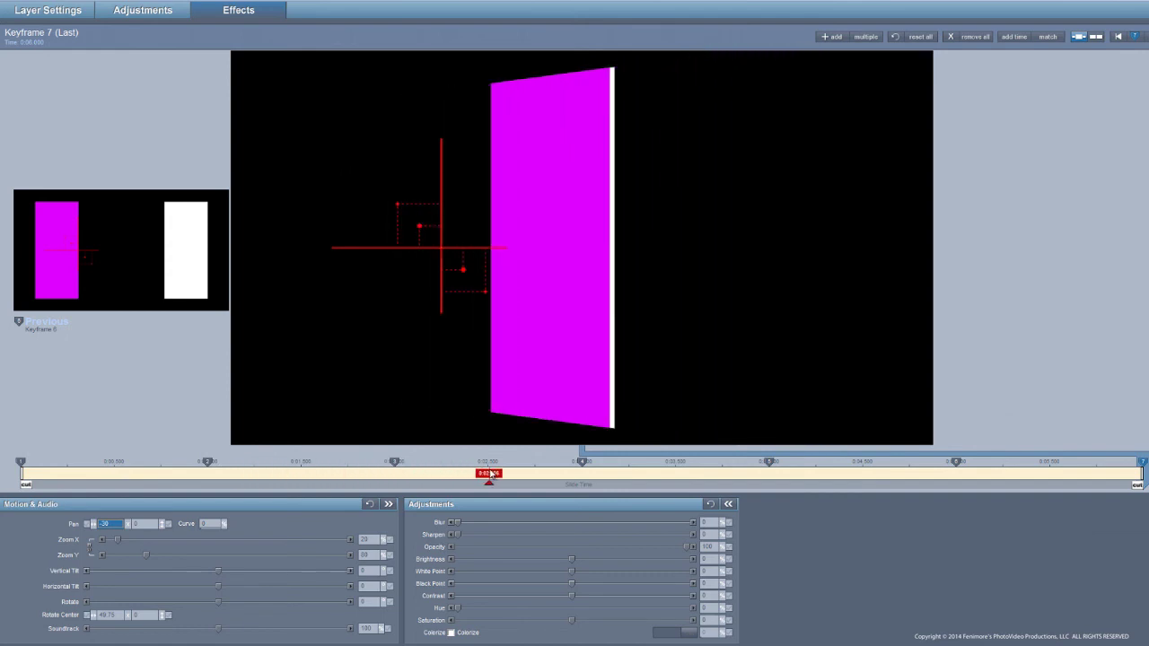
pyautogui.moveTo(491, 476); pyautogui.dragTo(1128, 491)
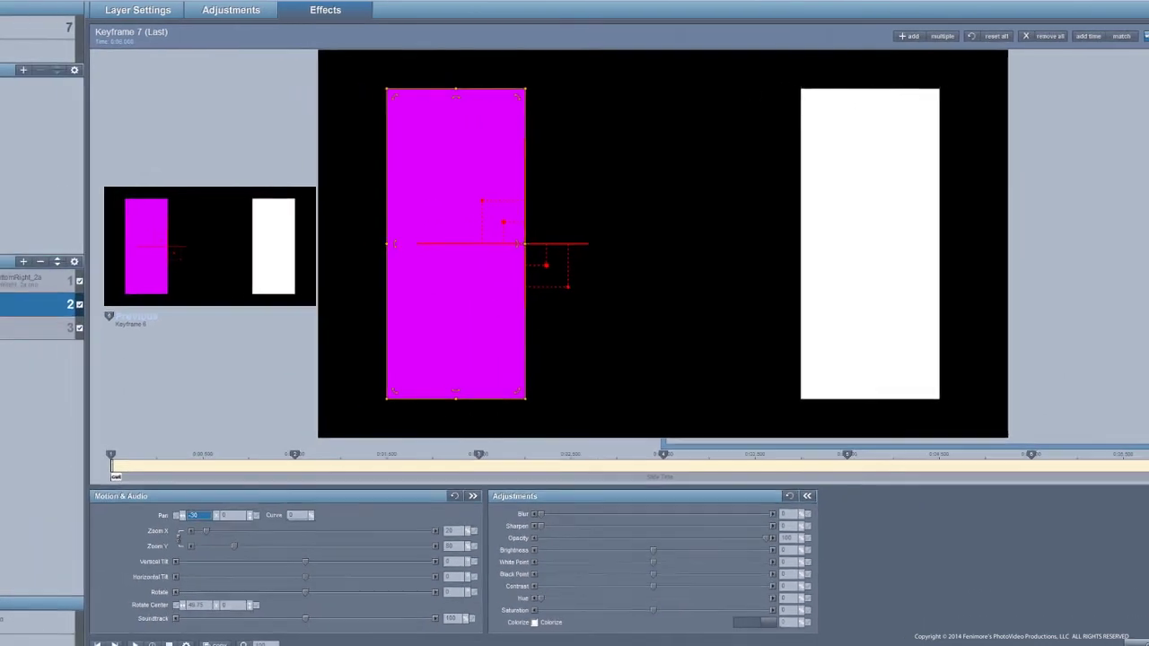
# Duplicate Panel A, rename the copy Panel B, and open its color options to make it blue.
pyautogui.click(45, 320)
pyautogui.rightClick(47, 323)
pyautogui.click(72, 362)
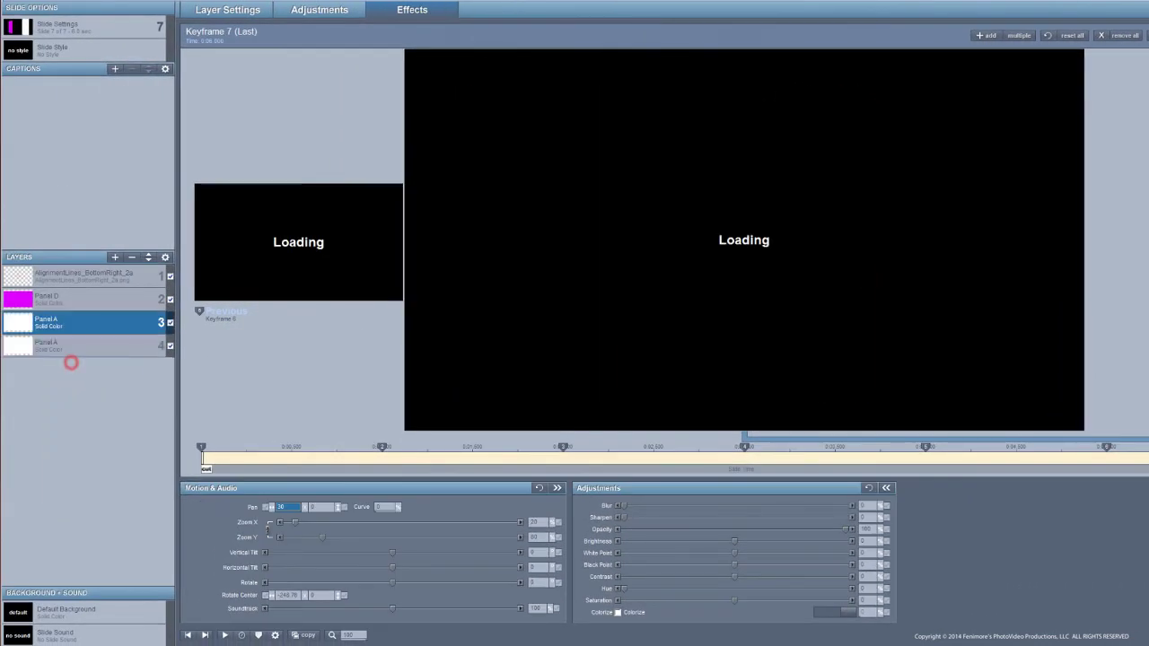
pyautogui.rightClick(93, 330)
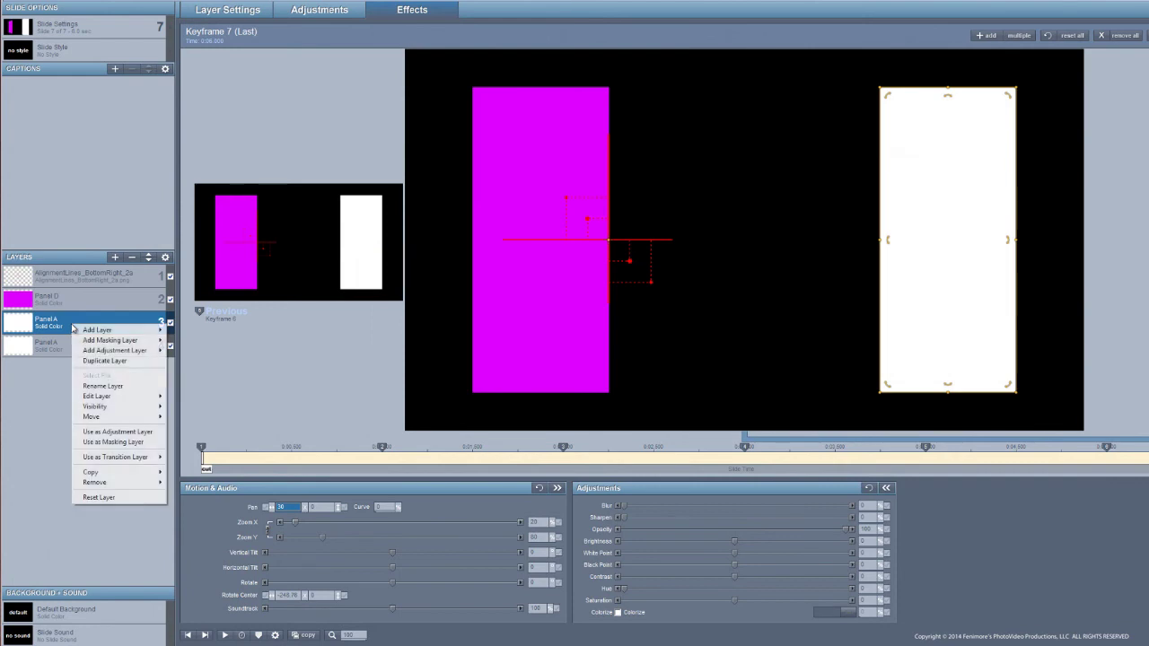
pyautogui.click(110, 386)
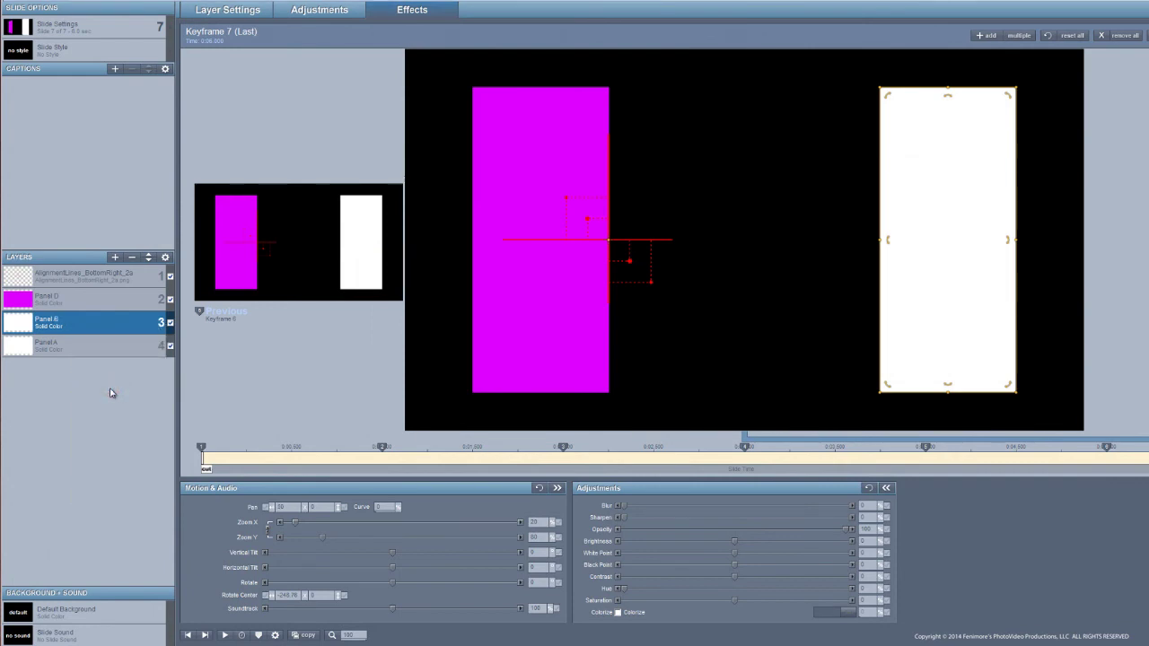
pyautogui.rightClick(53, 331)
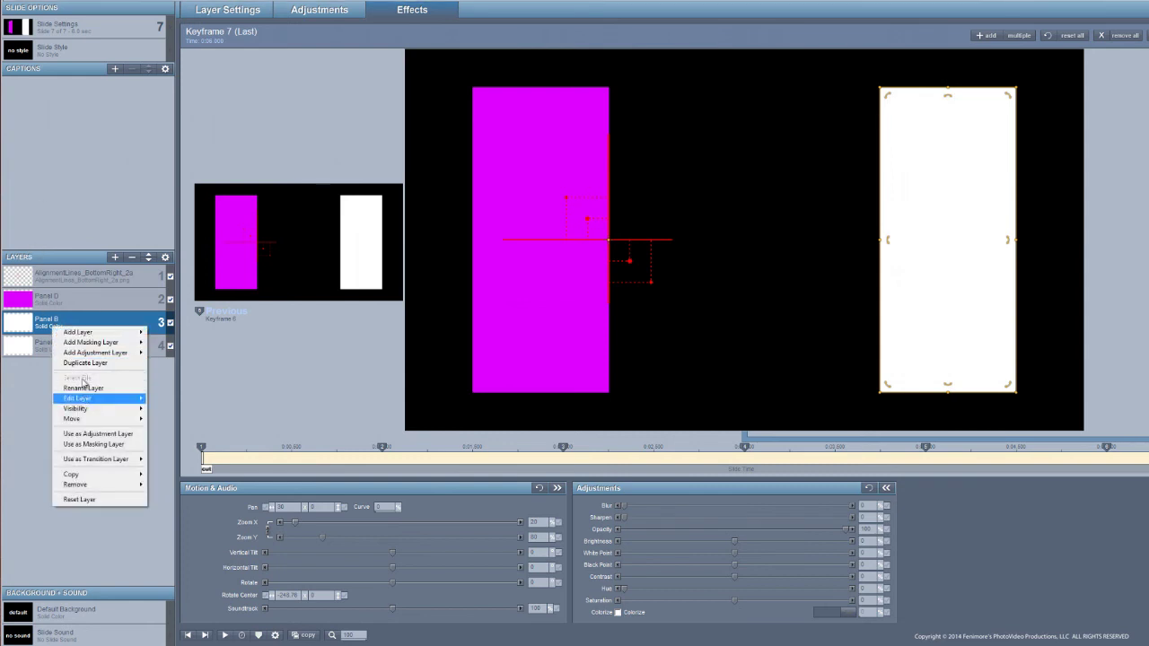
pyautogui.moveTo(79, 398)
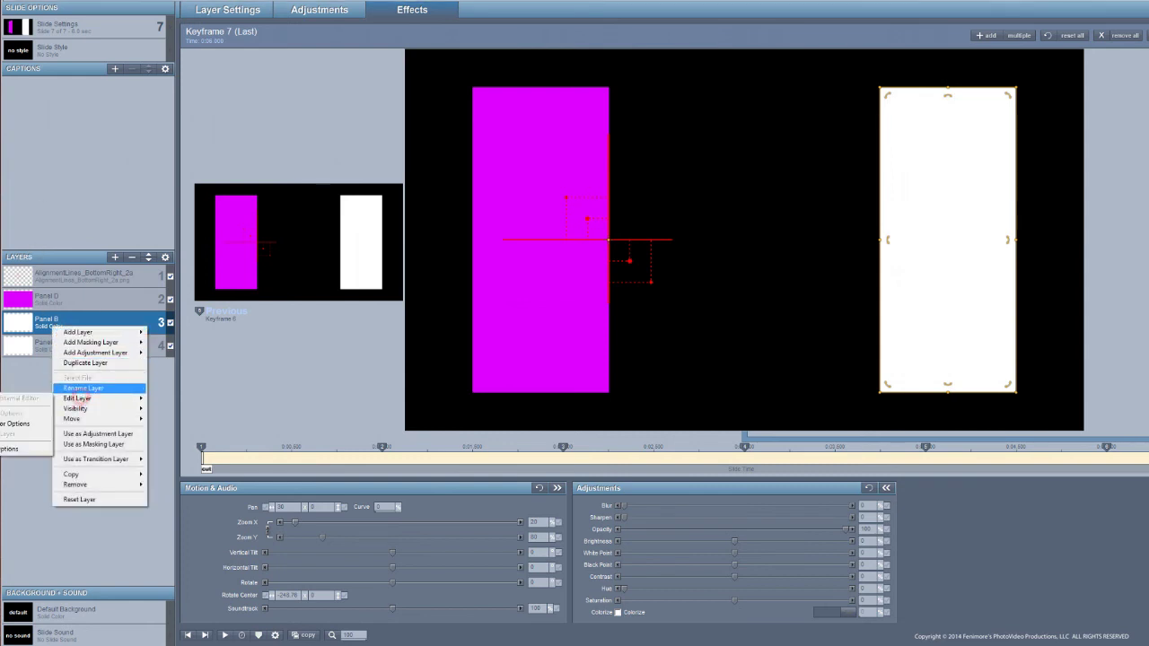
pyautogui.click(7, 427)
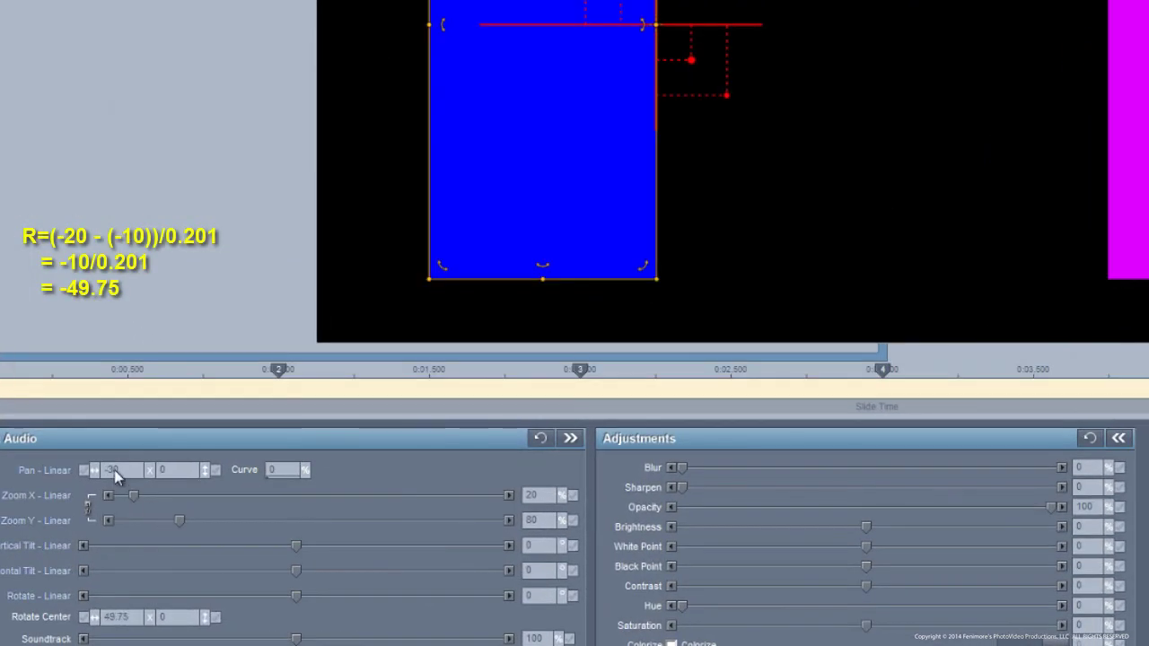
# Give the blue panel Pan X -10 and Rotate Center X -49.75 up to keyframe 3.
pyautogui.click(115, 470)
pyautogui.write('-10')
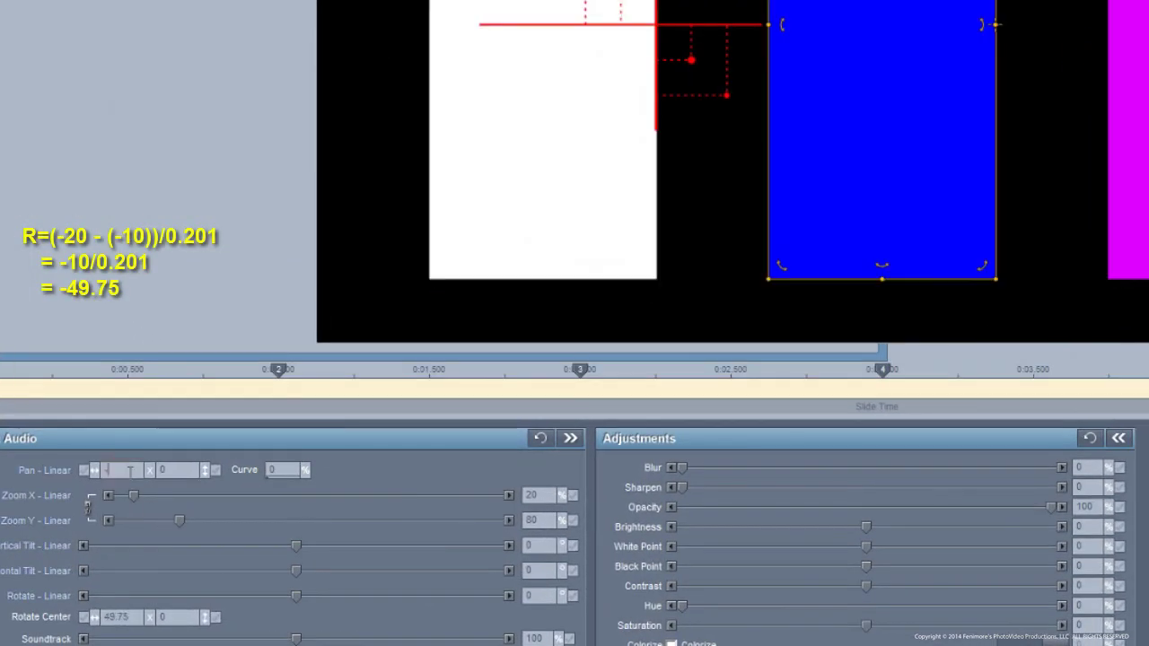
pyautogui.click(104, 617)
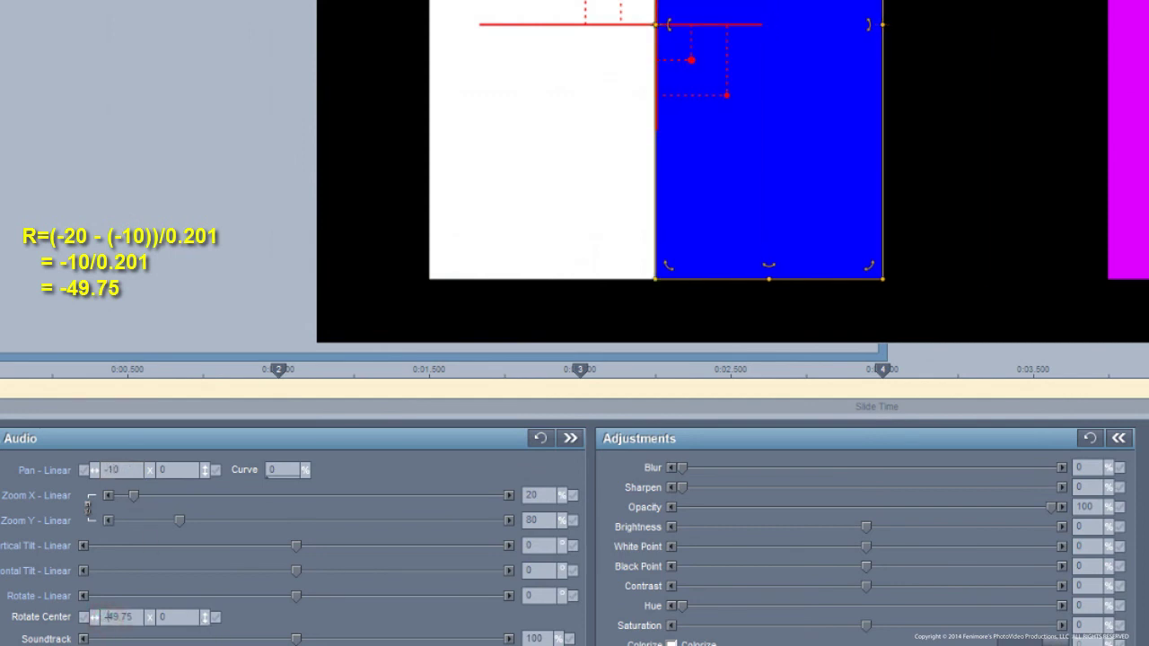
pyautogui.click(599, 375)
pyautogui.click(115, 468)
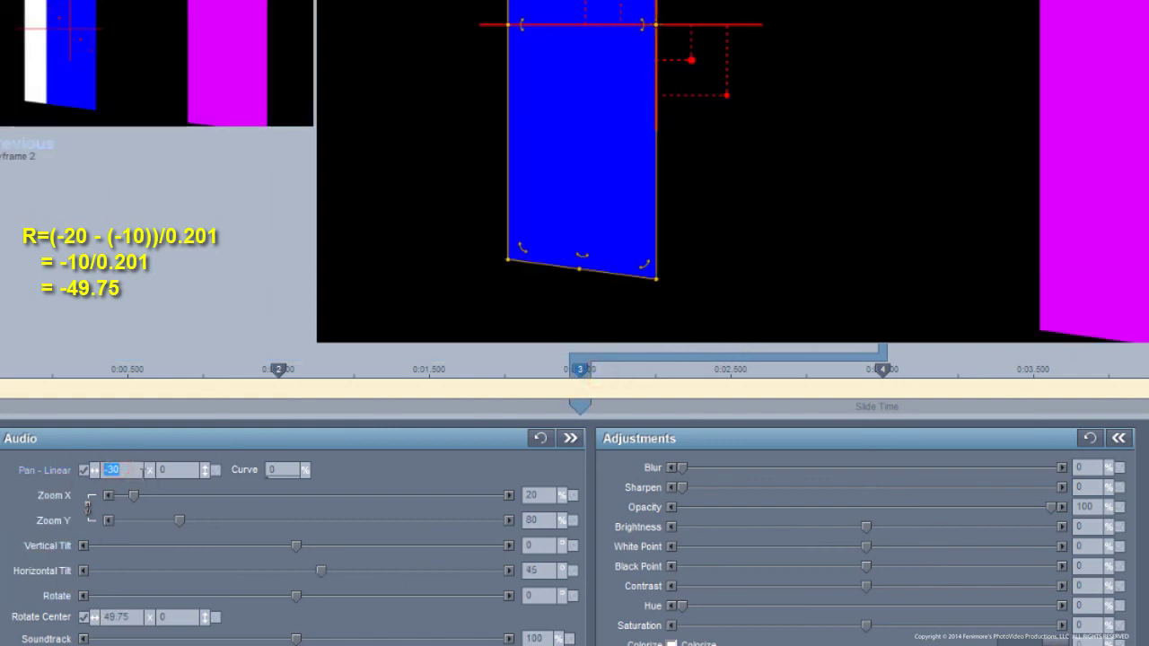
pyautogui.write('10')
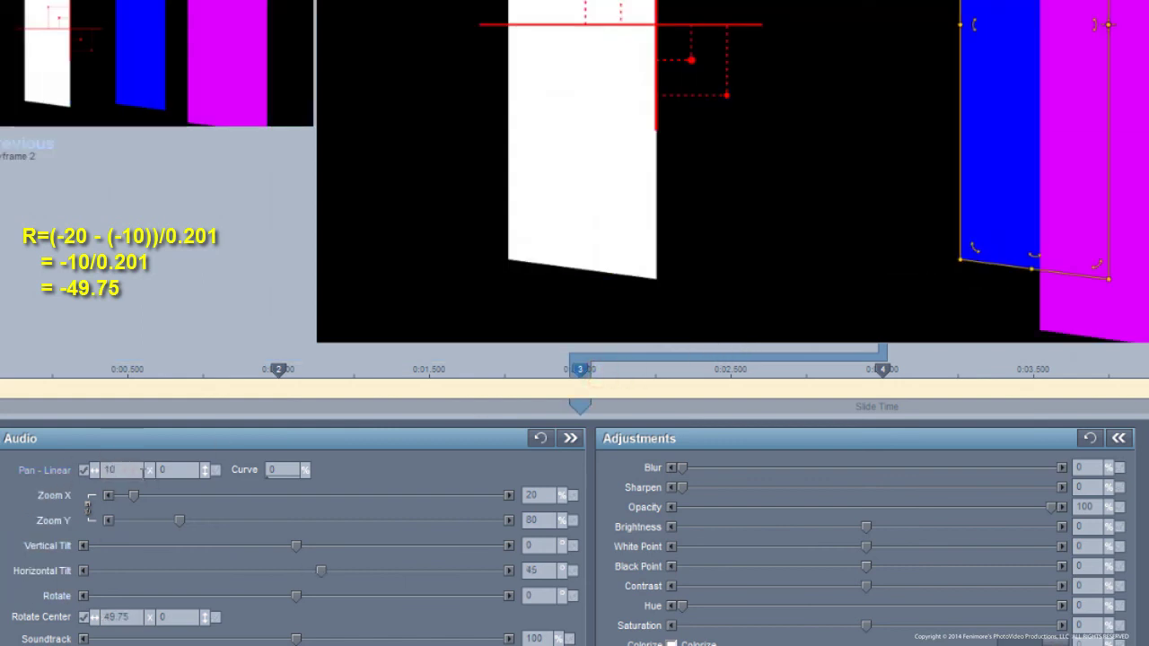
pyautogui.click(100, 618)
pyautogui.press('Return')
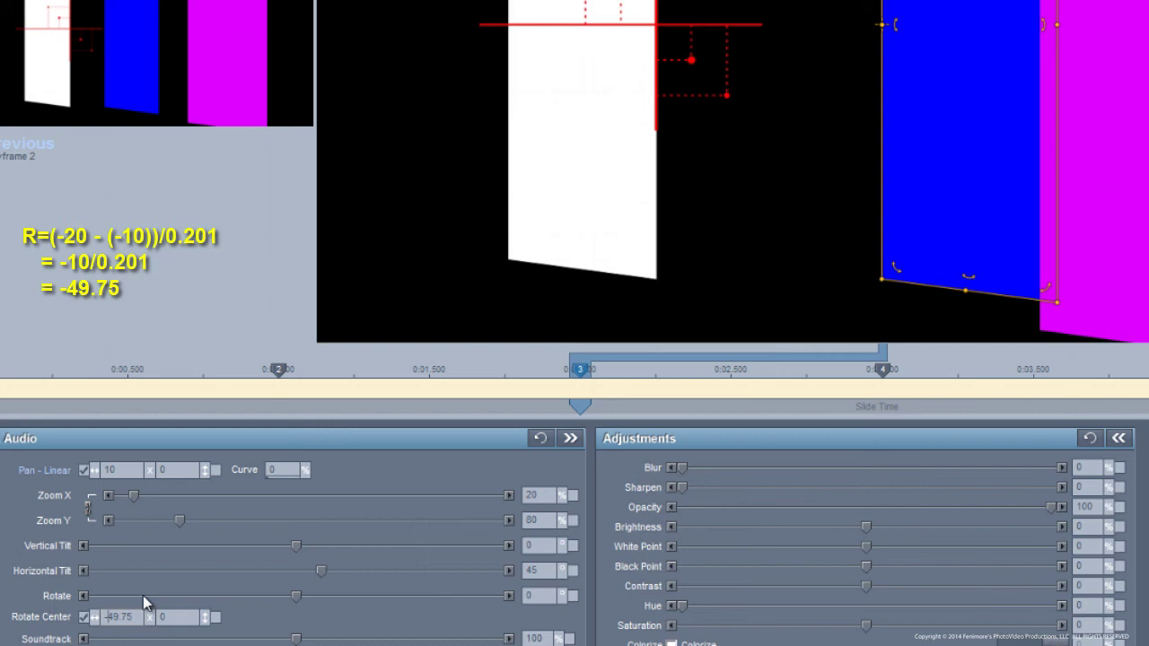
pyautogui.doubleClick(109, 469)
pyautogui.write('-10')
pyautogui.press('Return')
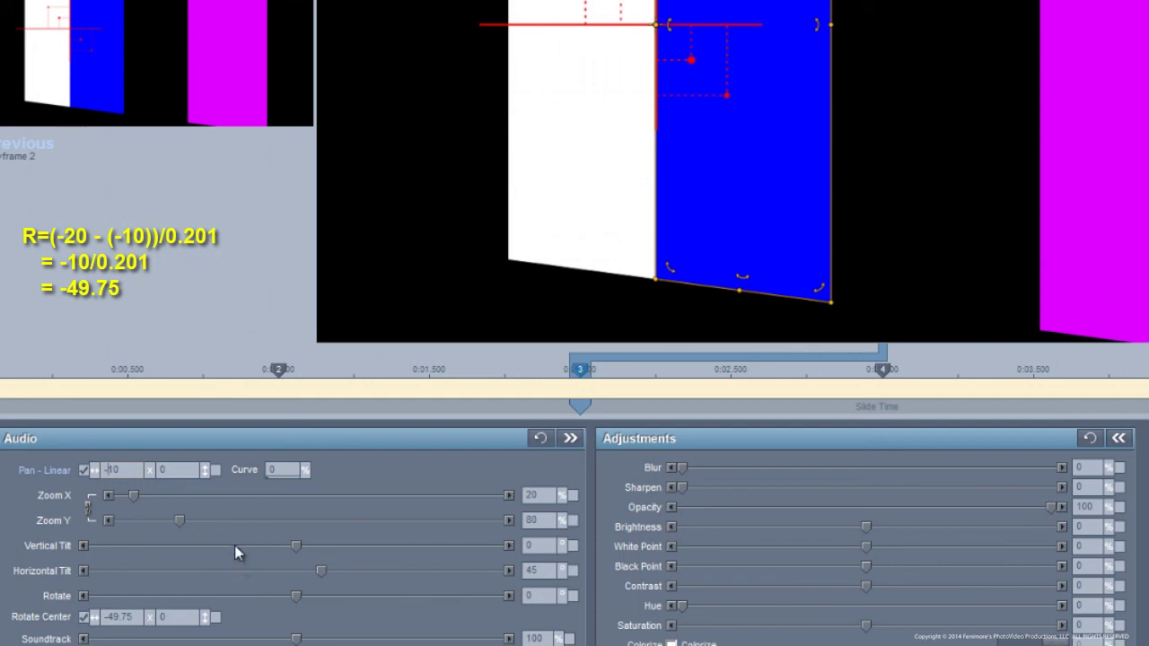
# At keyframe 4, set Pan X to 10 and Rotate Center X to -149.25.
pyautogui.click(903, 377)
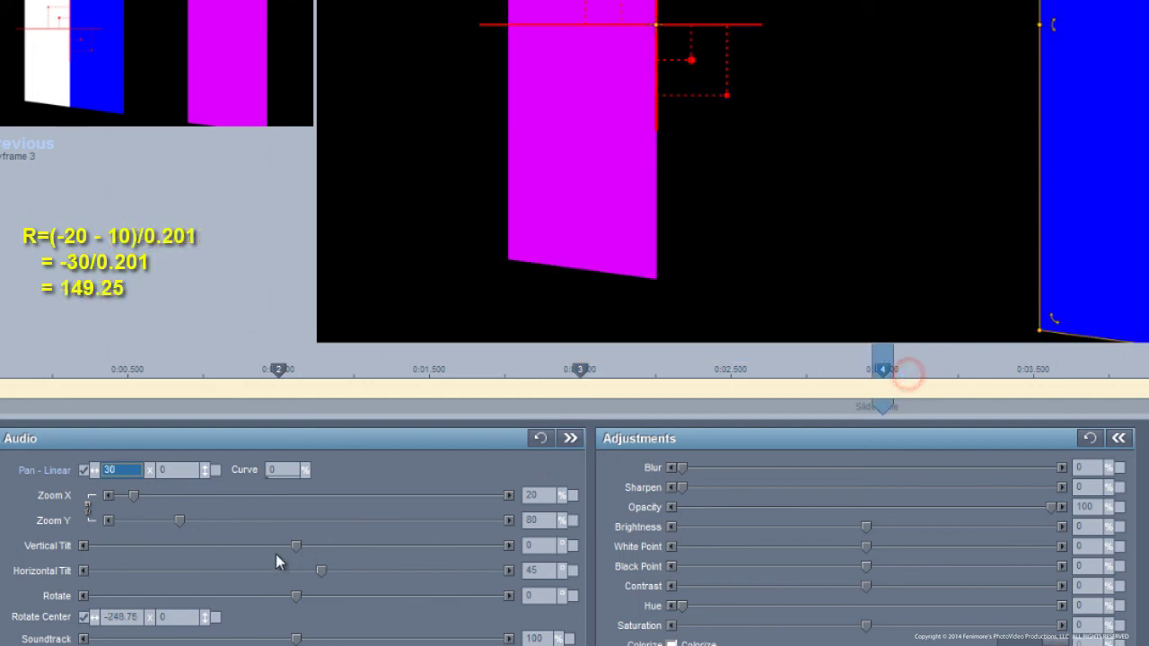
pyautogui.write('10')
pyautogui.press('Return')
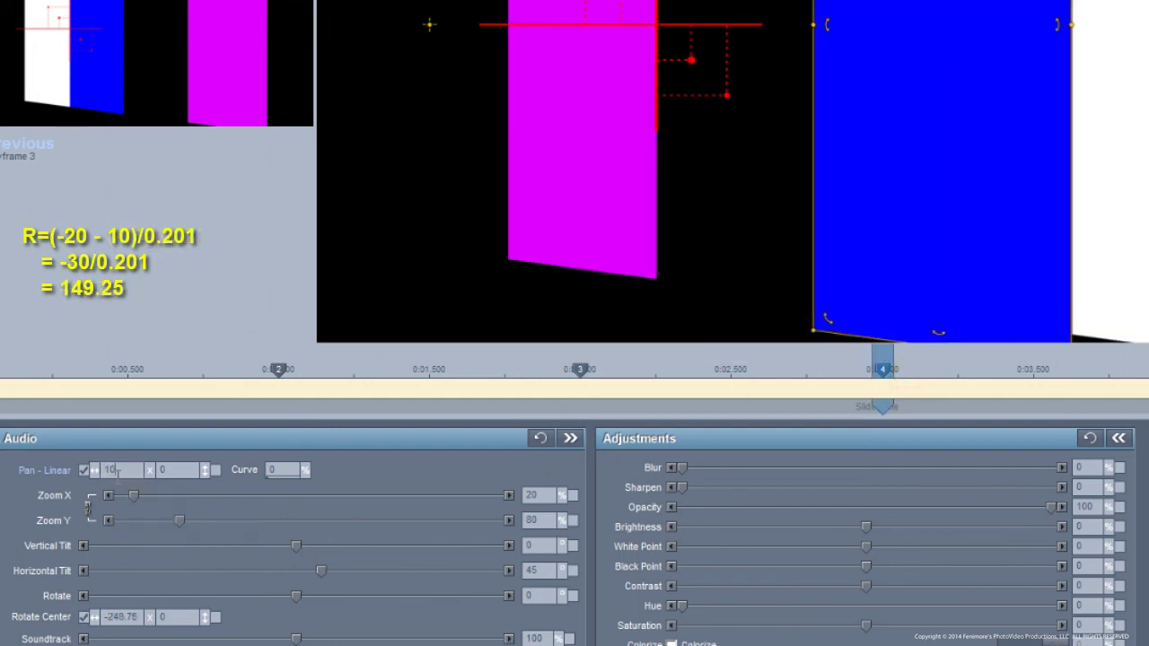
pyautogui.doubleClick(119, 617)
pyautogui.write('-')
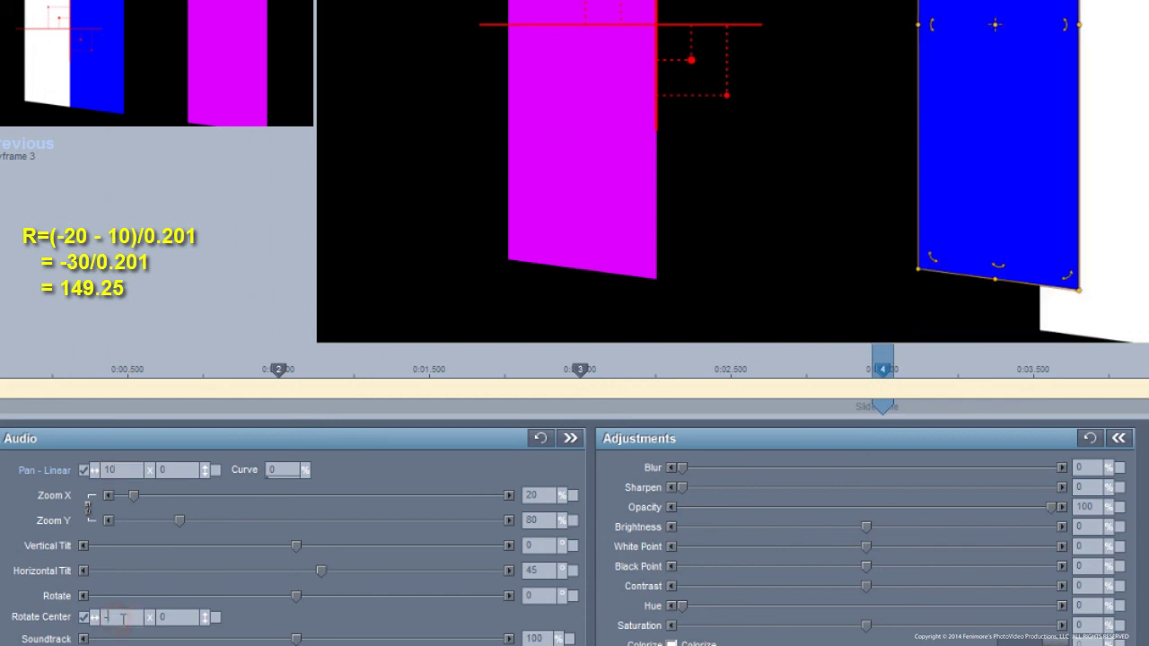
pyautogui.write('149.25')
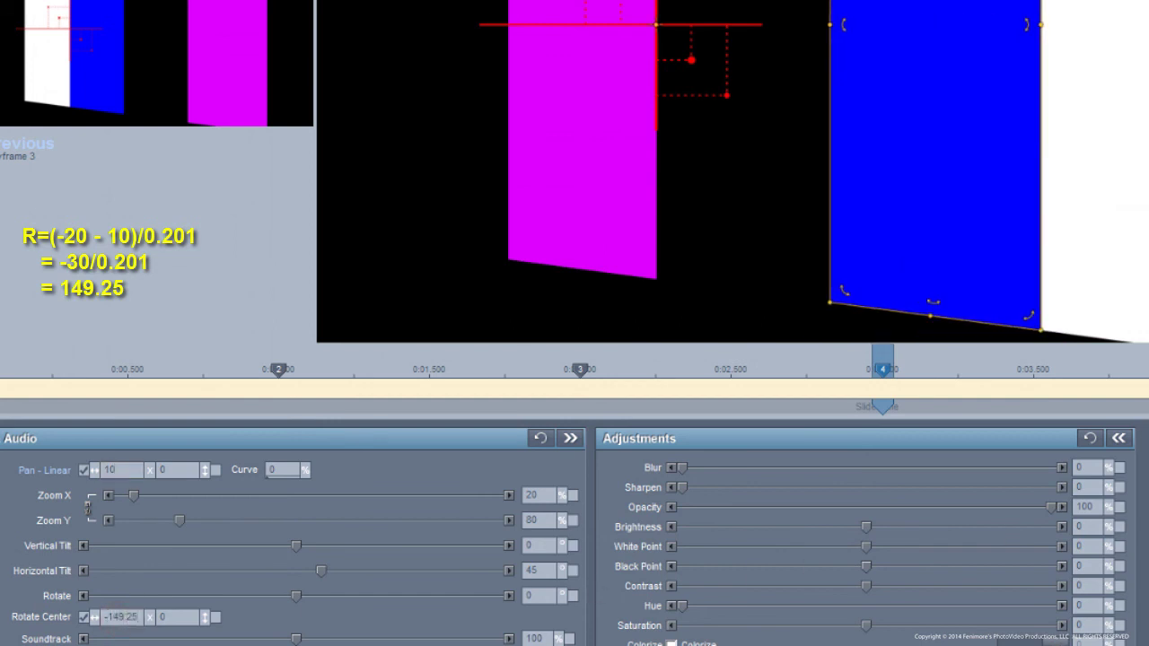
pyautogui.press('Return')
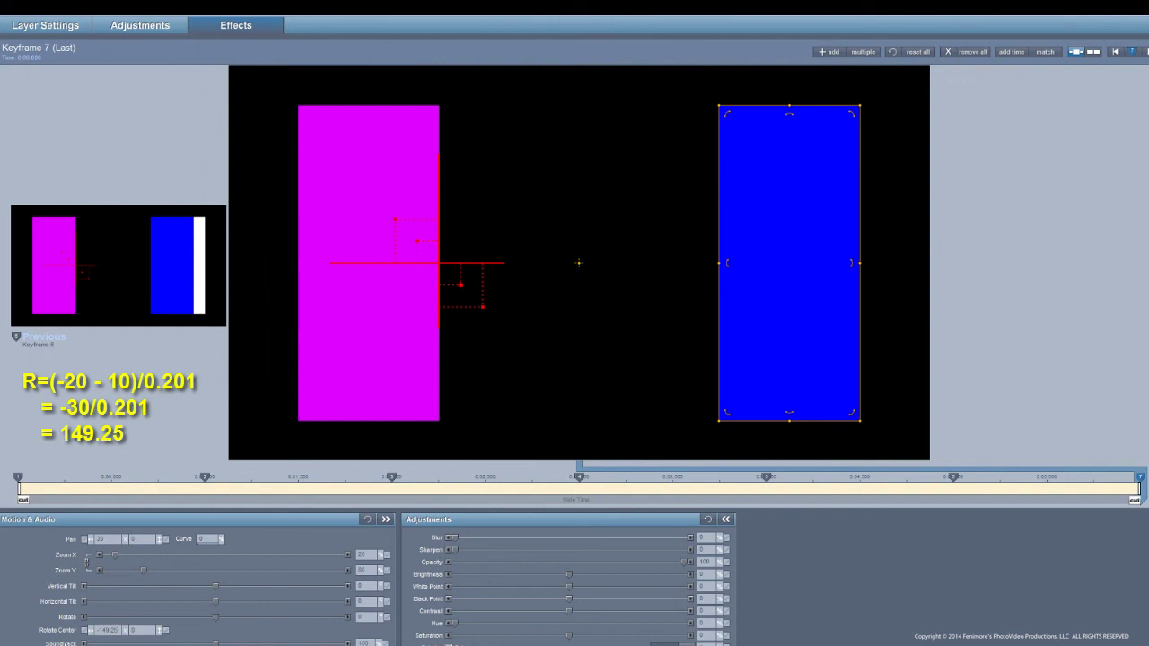
# Set the blue panel's Pan X to -20 at keyframe 7 and scrub the timeline to preview it.
pyautogui.write('-20')
pyautogui.press('Return')
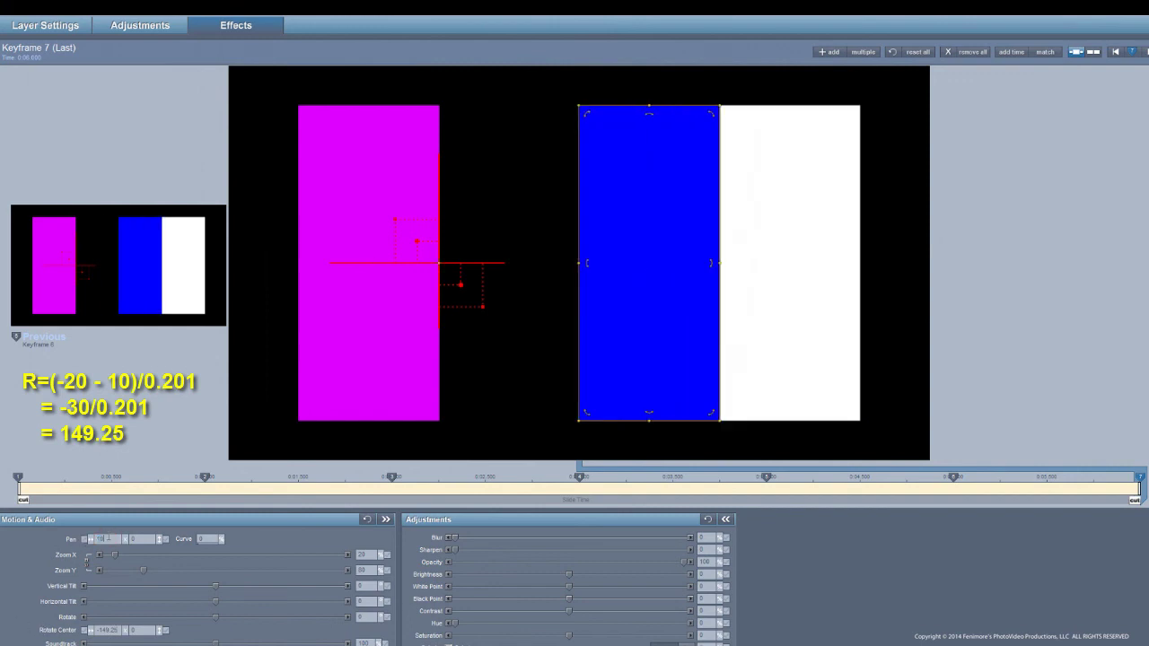
pyautogui.moveTo(59, 500); pyautogui.dragTo(1004, 519)
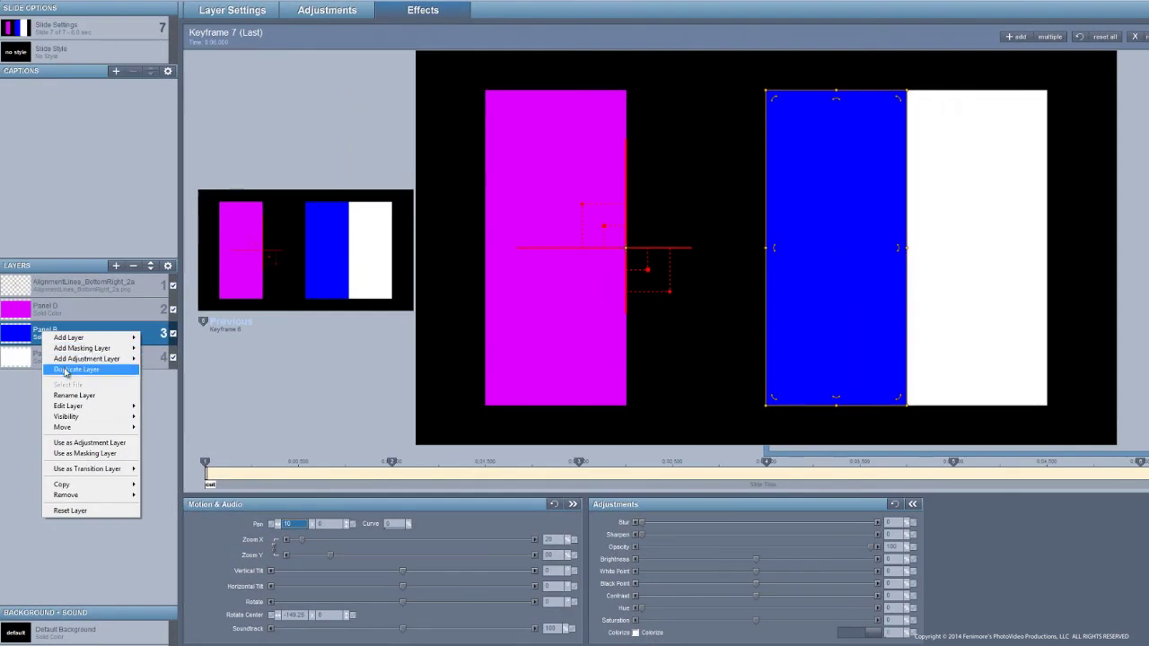
# Duplicate the blue Panel B layer and rename the copy Panel C.
pyautogui.click(4, 373)
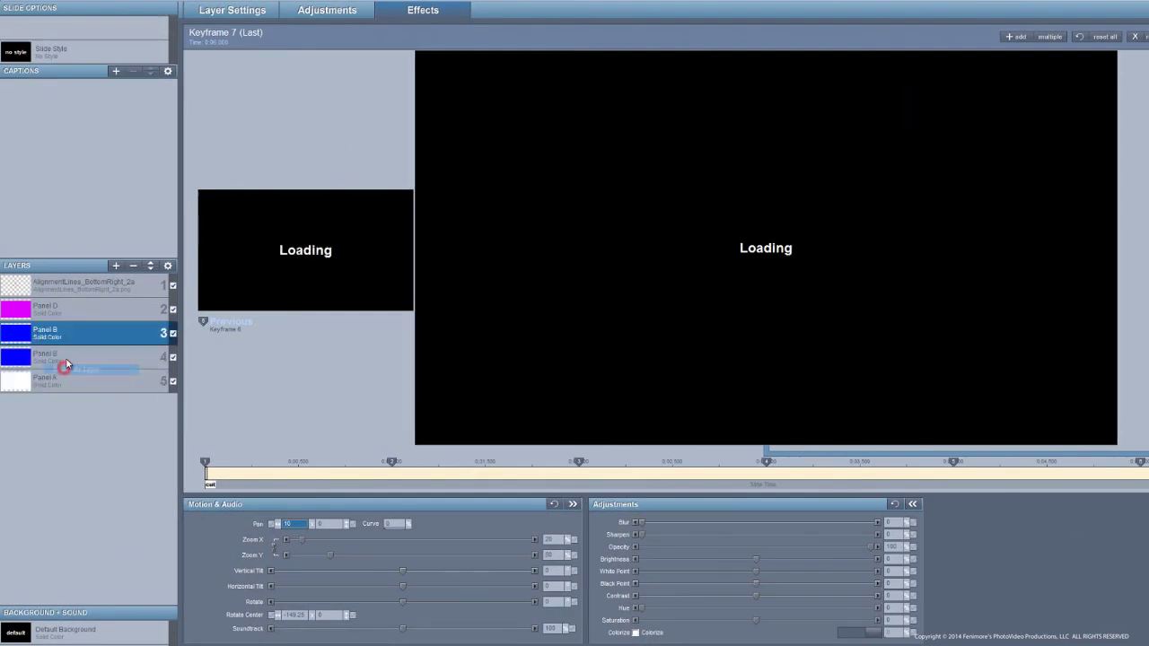
pyautogui.rightClick(62, 349)
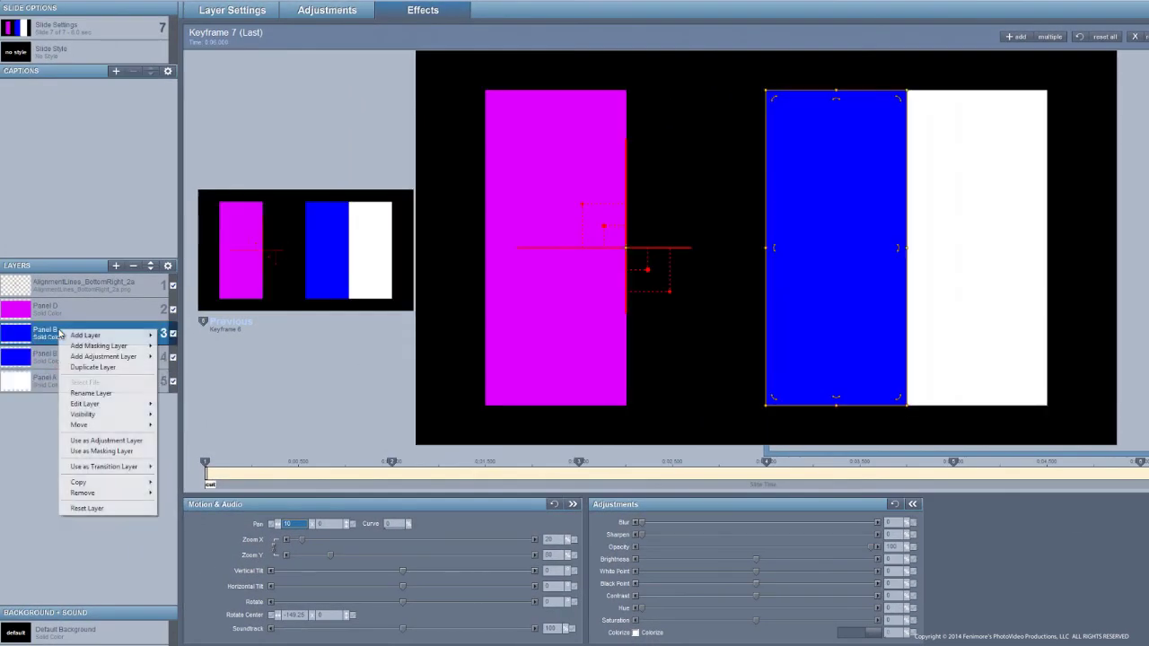
pyautogui.click(84, 390)
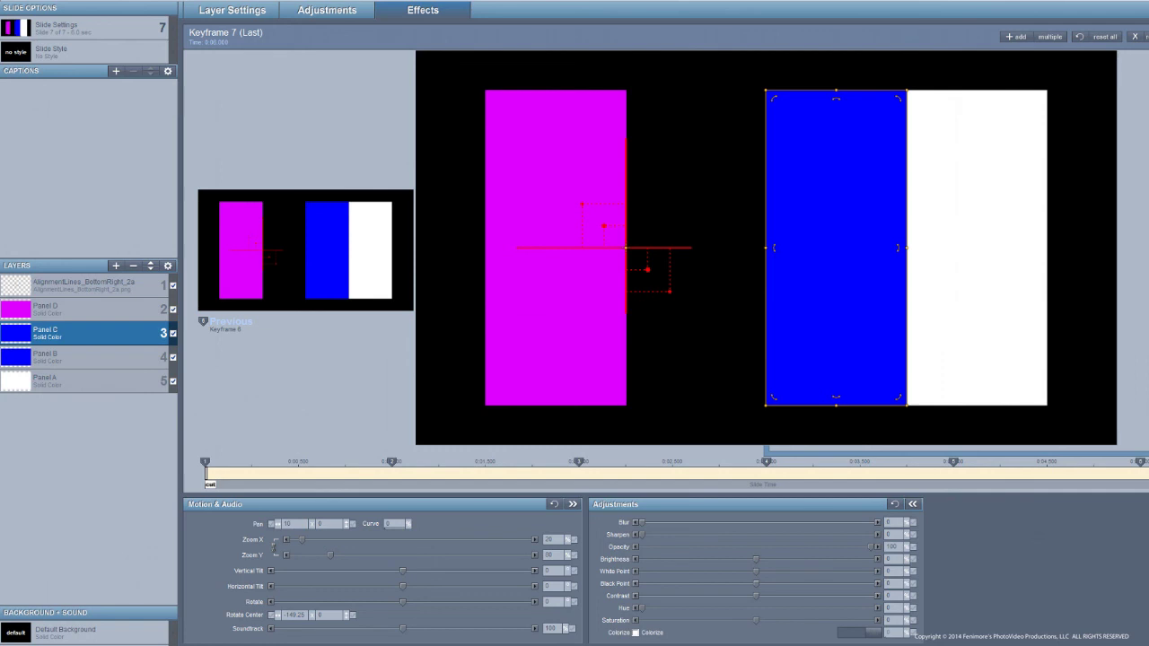
# Recolour Panel C to solid gold through its Solid Color Options.
pyautogui.rightClick(36, 330)
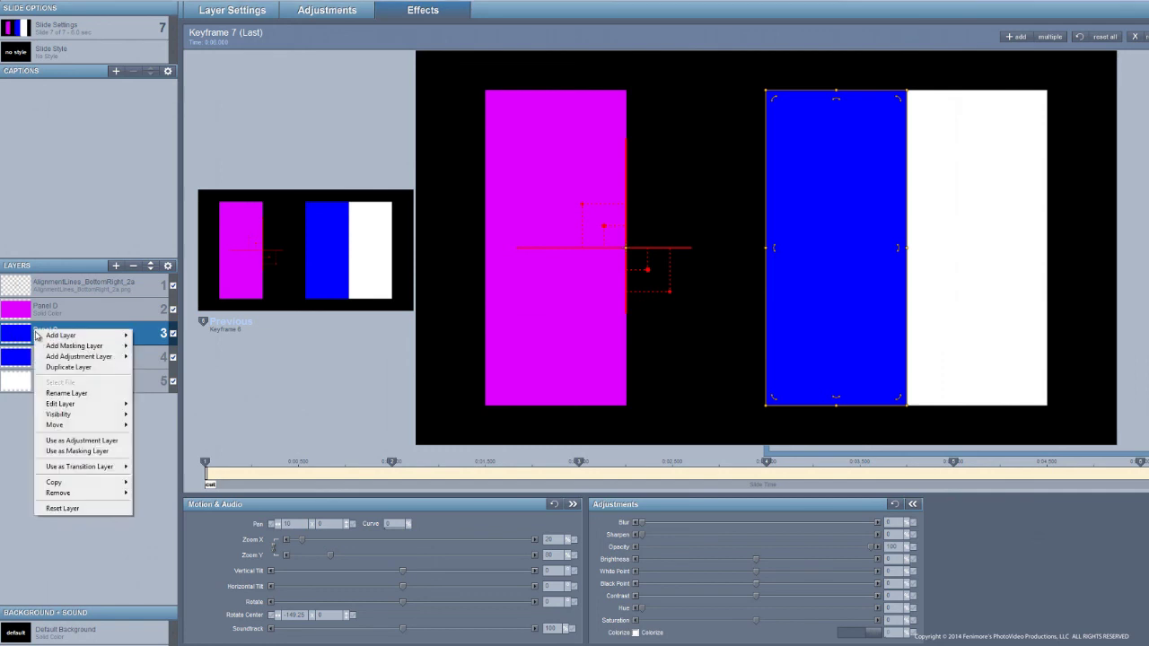
pyautogui.moveTo(54, 408)
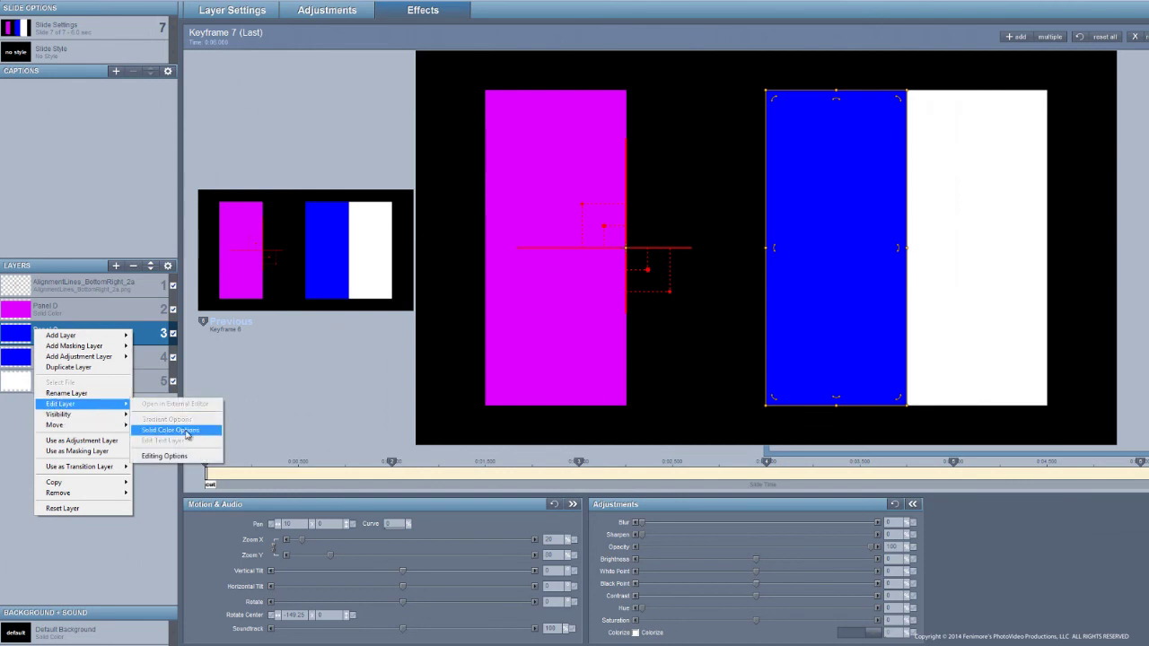
pyautogui.click(186, 432)
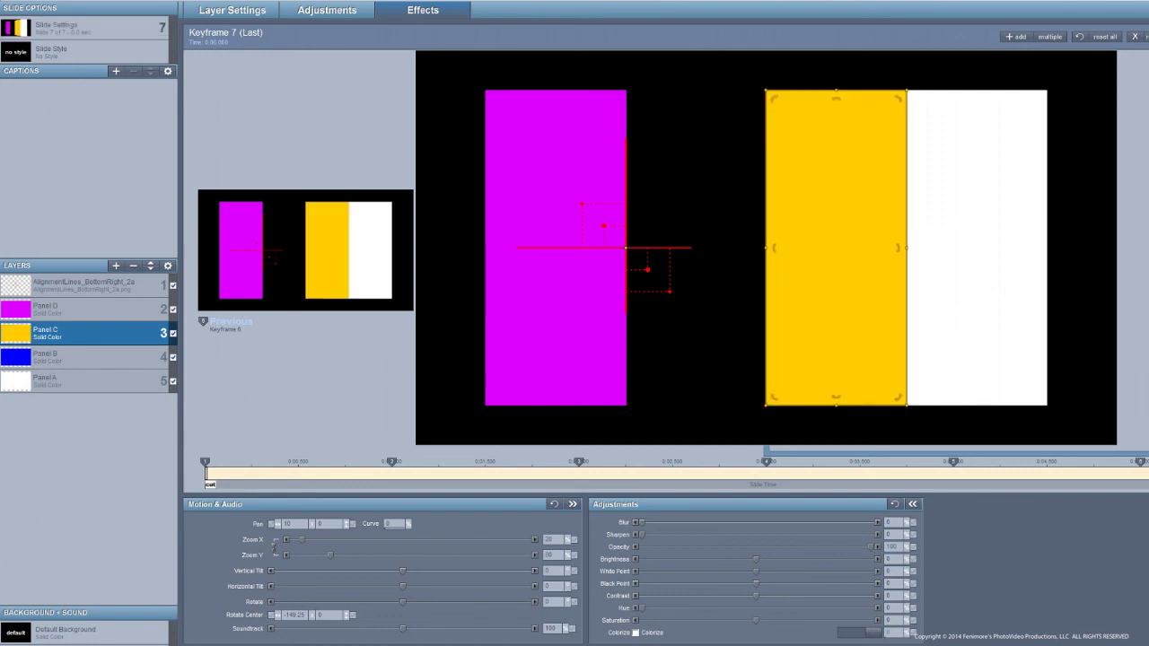
# Give Panel C rotation center -149 at keyframe 1, and pan 10 with rotation center -149 at keyframe 3.
pyautogui.click(209, 470)
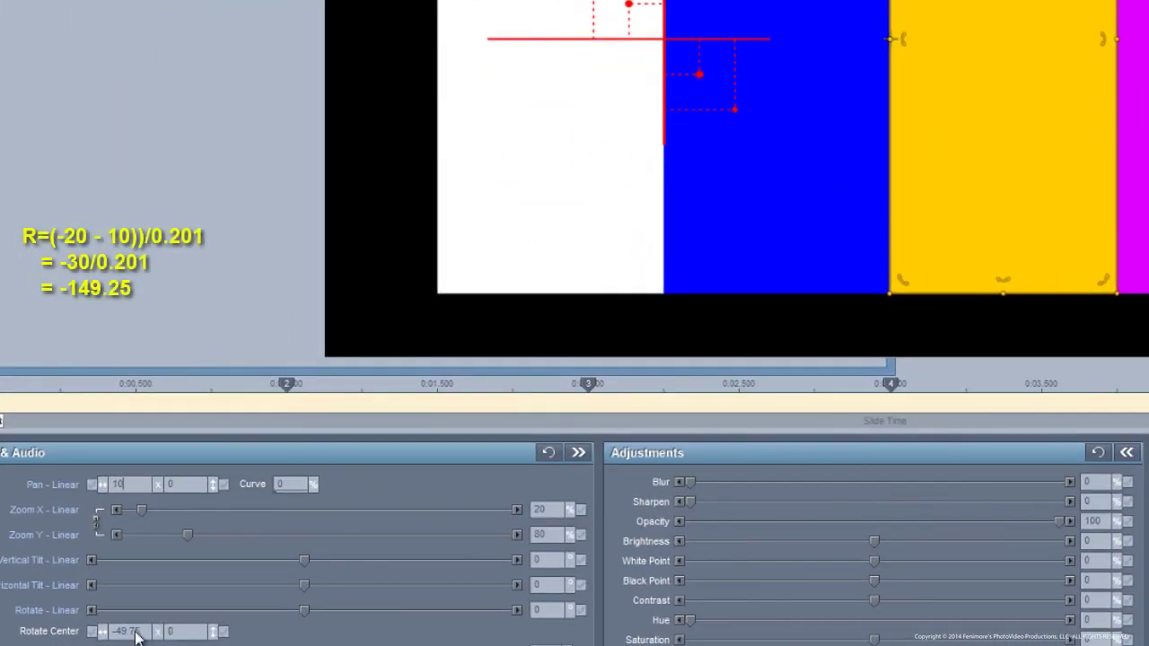
pyautogui.doubleClick(137, 635)
pyautogui.write('-149.25')
pyautogui.click(607, 389)
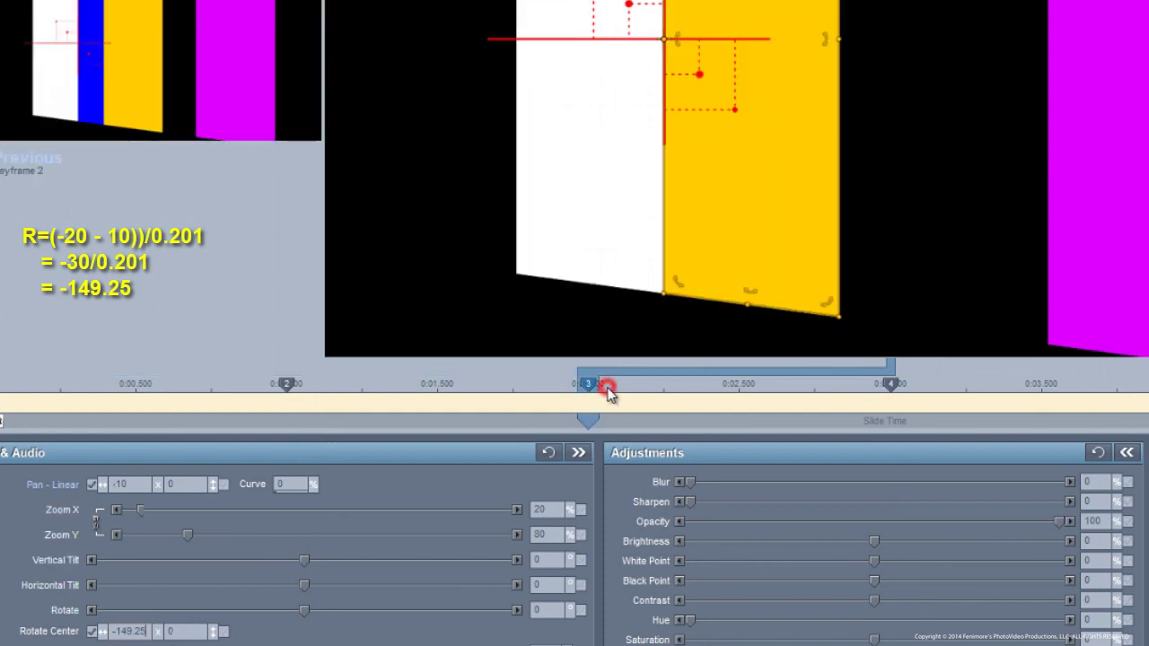
pyautogui.click(129, 482)
pyautogui.write('10')
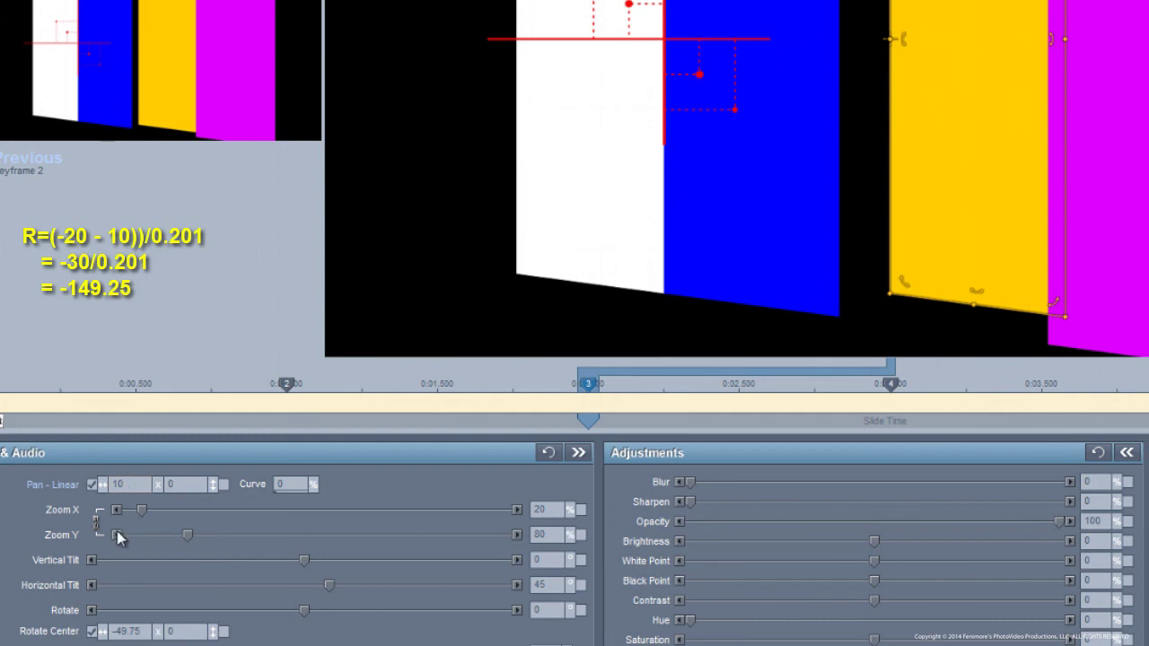
pyautogui.click(123, 633)
pyautogui.write('-149')
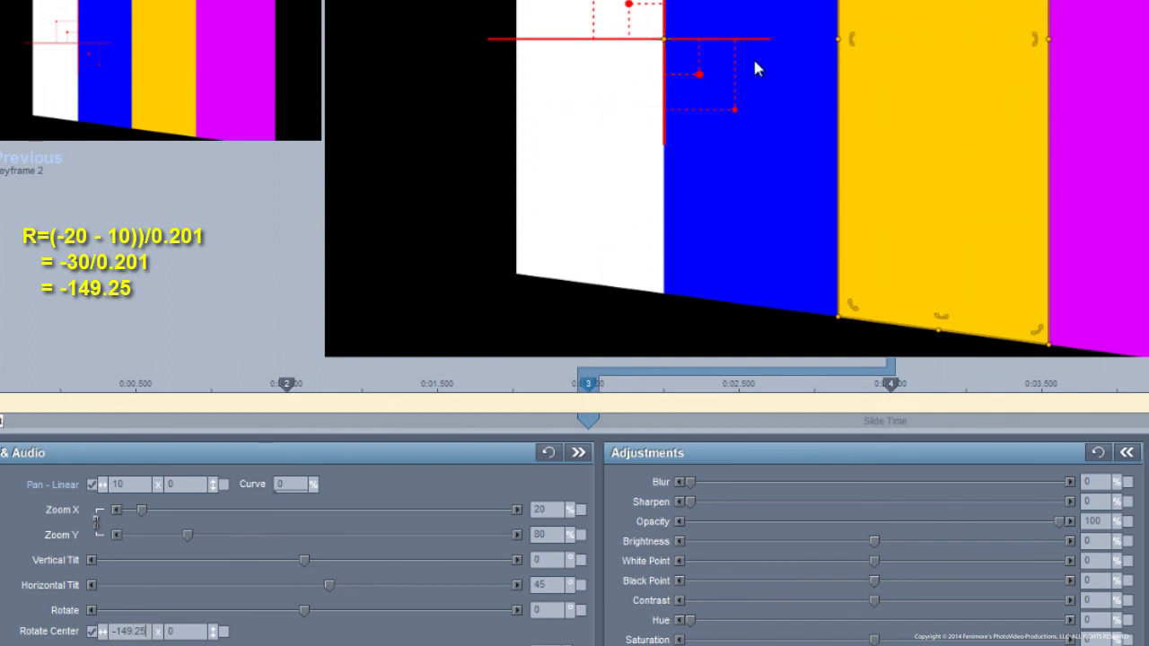
# At keyframe 4, set Panel C's pan to -10 and rotation center to -49.75.
pyautogui.click(906, 386)
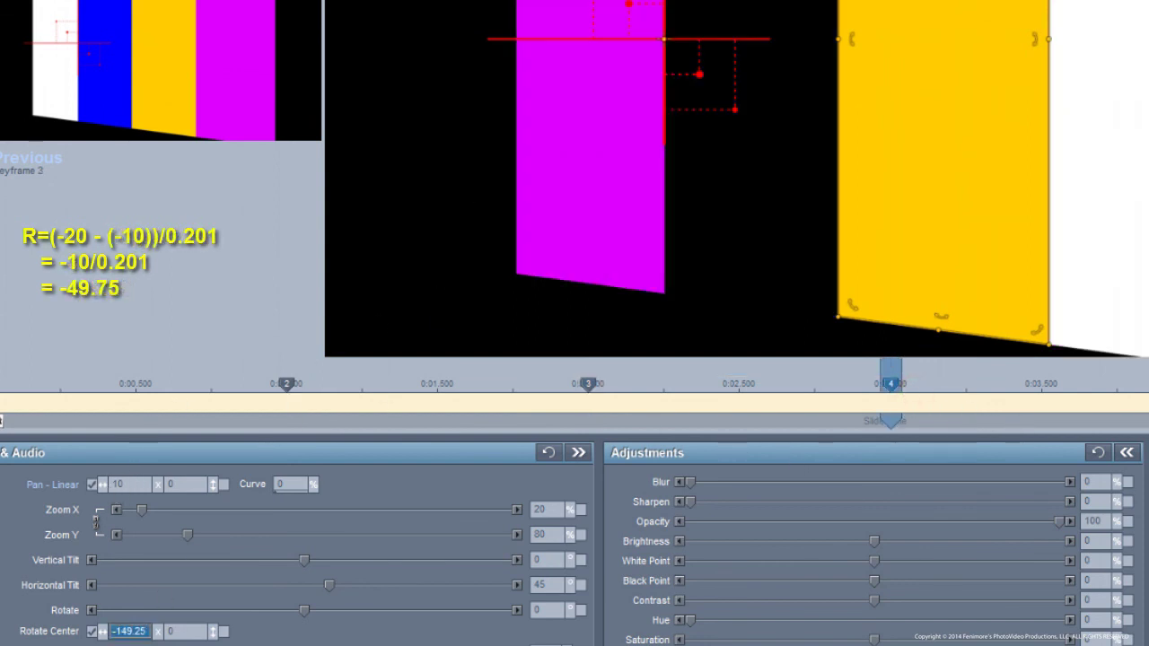
pyautogui.click(123, 485)
pyautogui.write('-10')
pyautogui.press('Return')
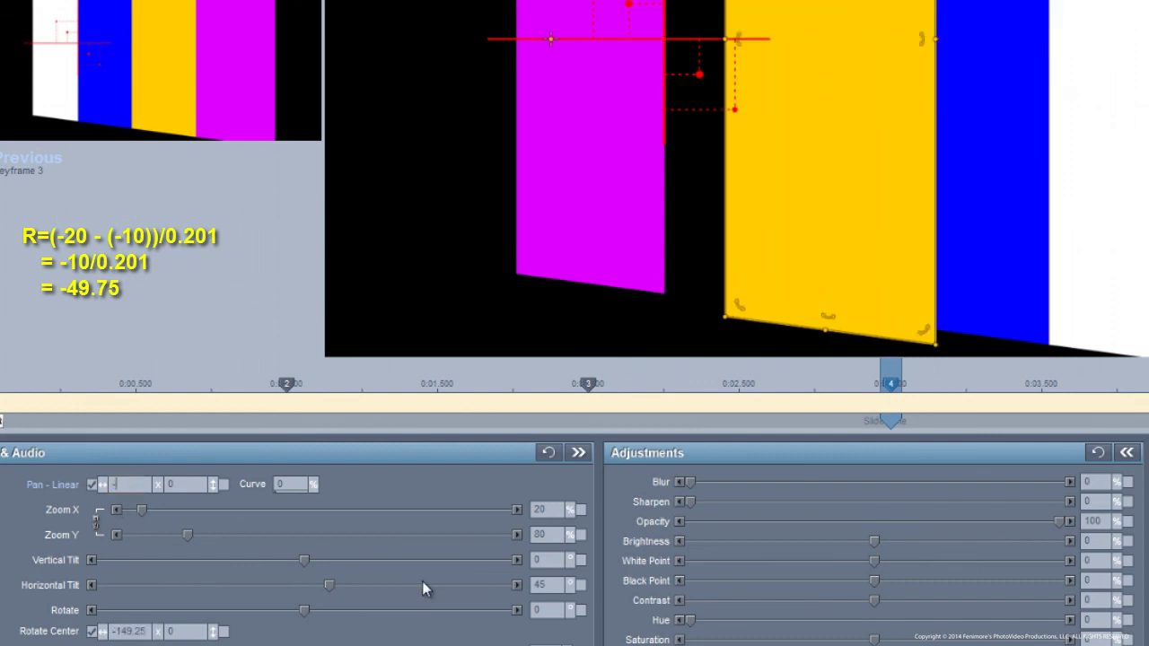
pyautogui.click(126, 630)
pyautogui.write('-49')
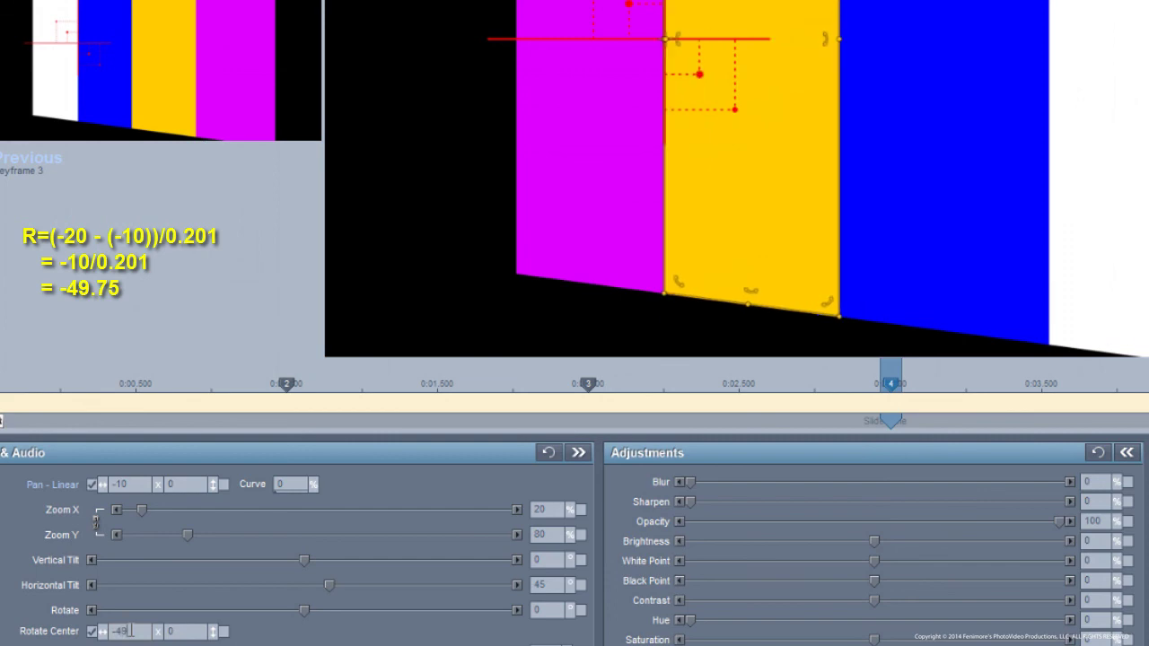
pyautogui.write('.75')
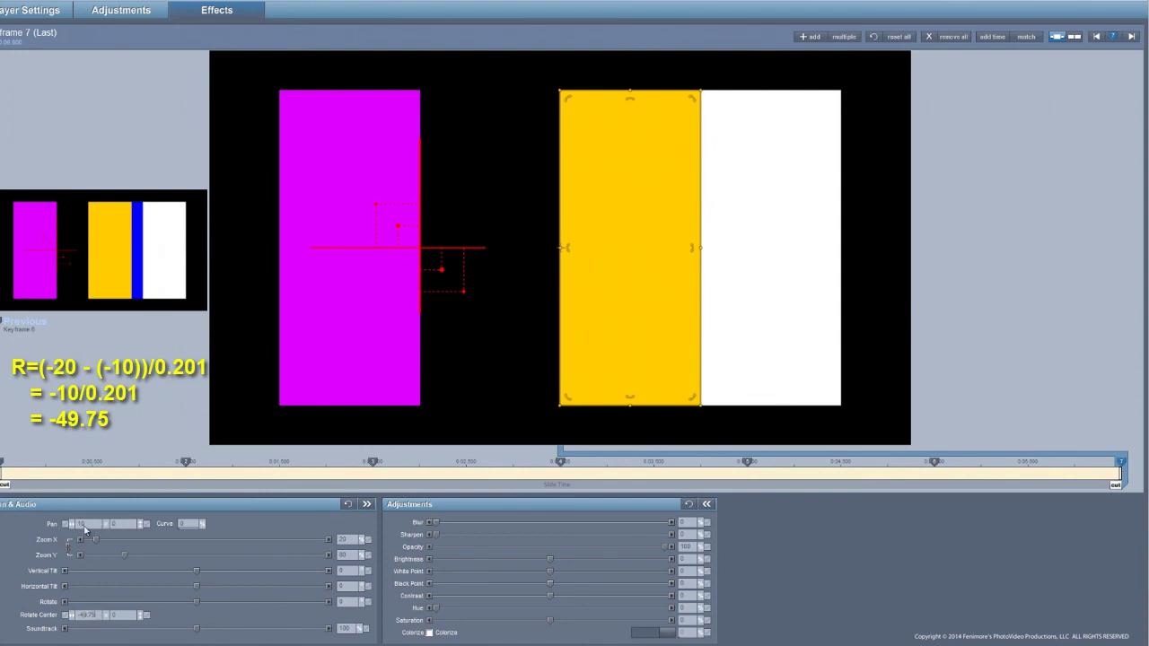
# Commit the gold panel's final pan of -10 and play the slide from the start.
pyautogui.press('Return')
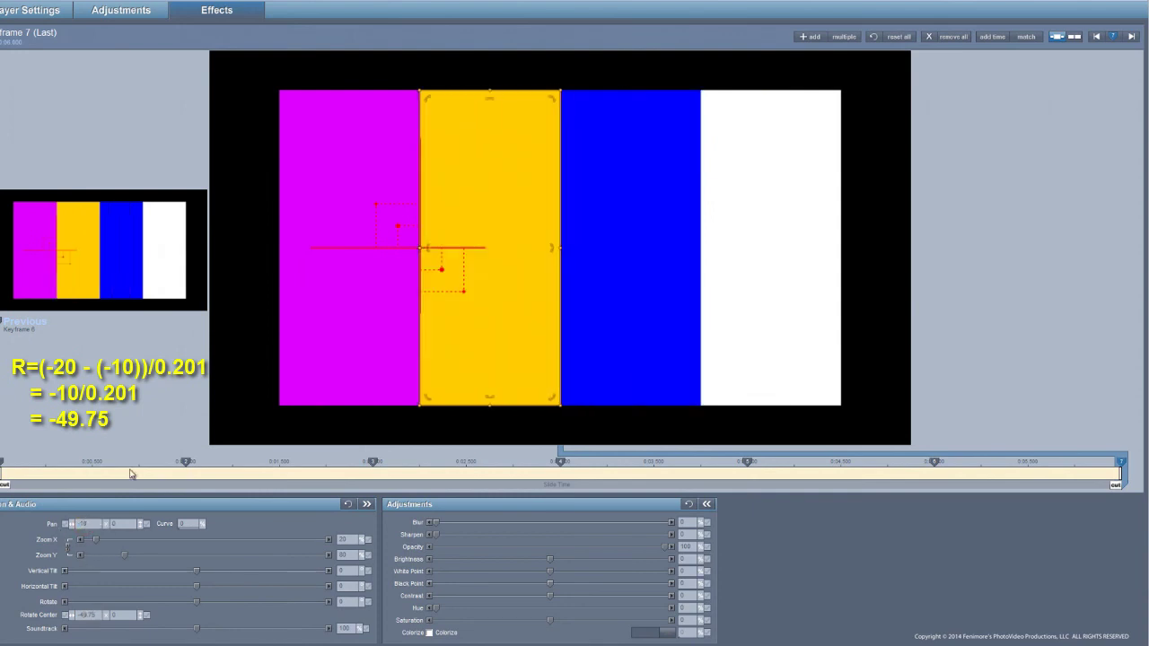
pyautogui.press('space')
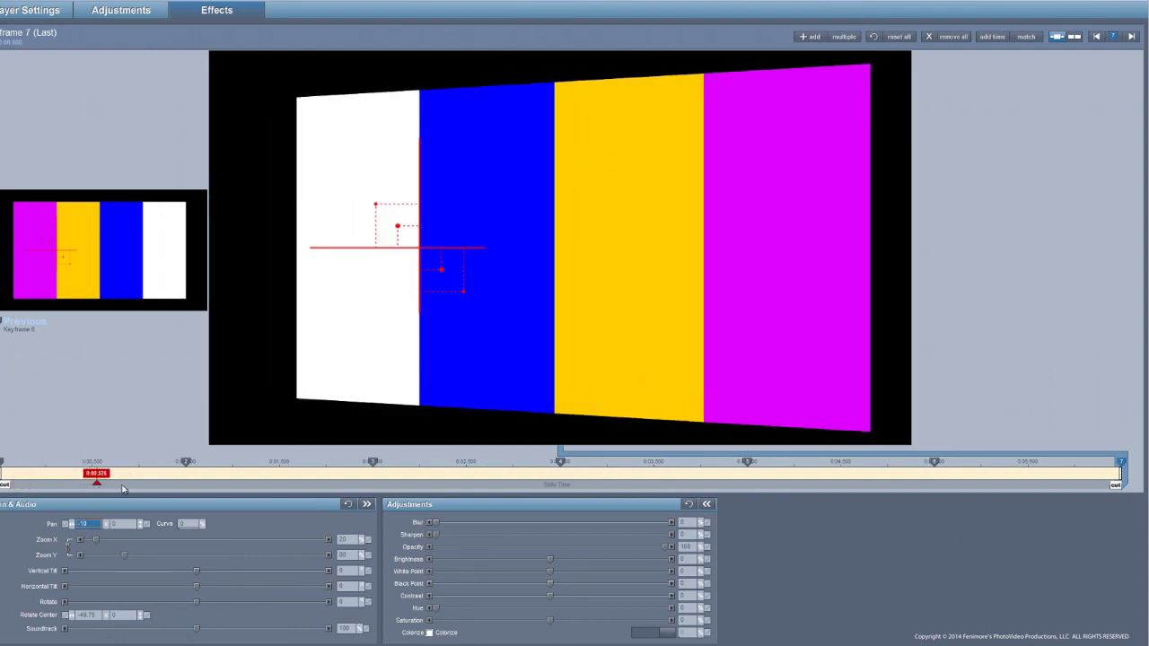